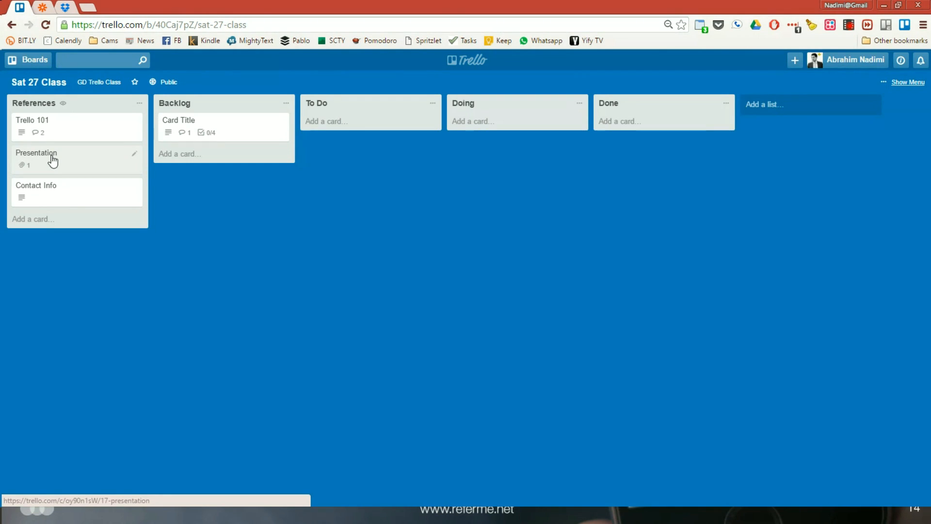
Add a list named Test after the Done list, and archive that list
left_click(763, 109)
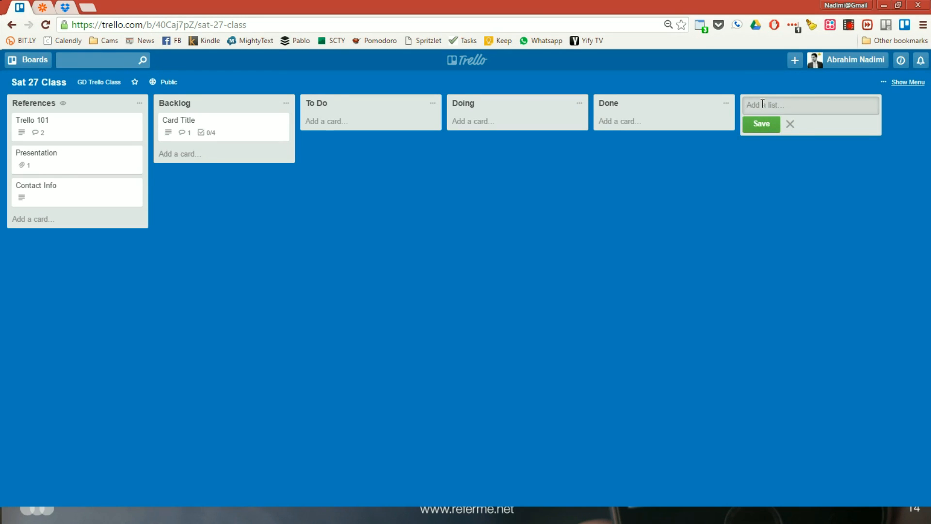
type("Test")
key("Return")
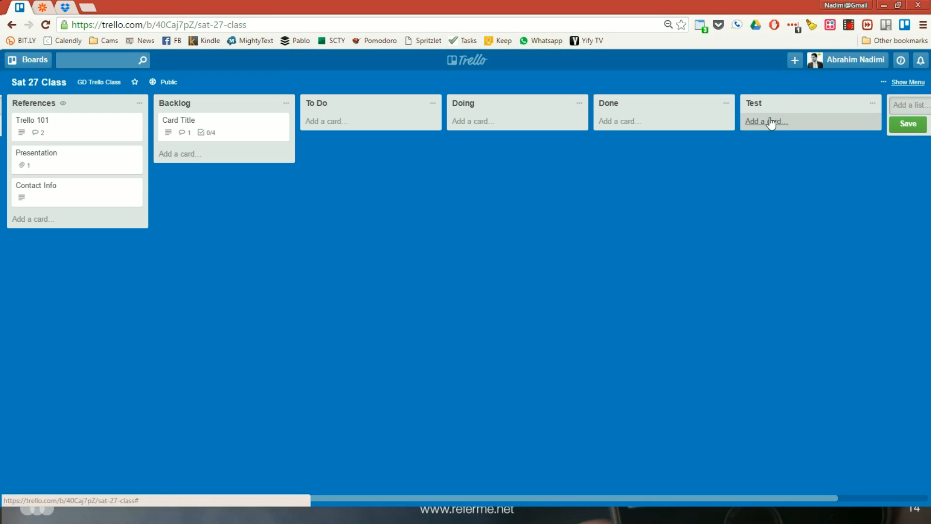
left_click(872, 103)
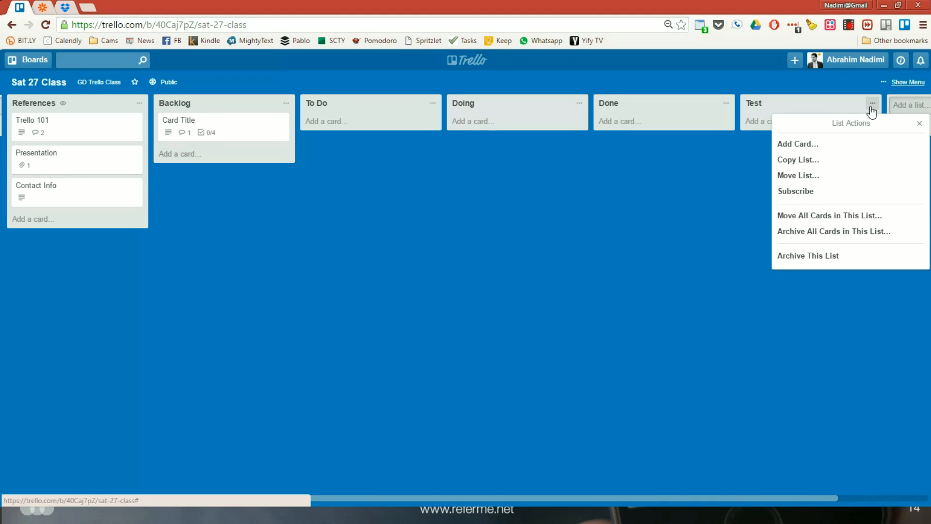
left_click(829, 257)
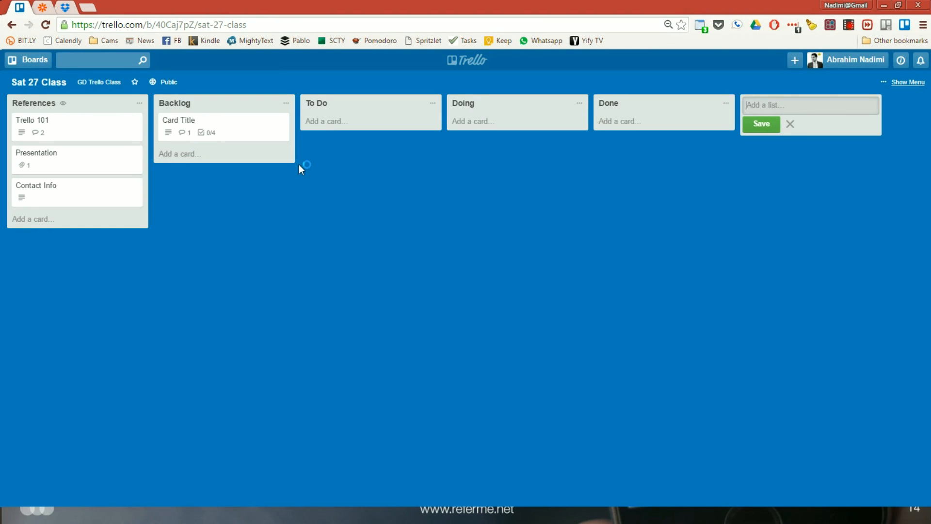
Open the Card Title card in Backlog and review its sharing options and delete confirmation without deleting the card
left_click(255, 135)
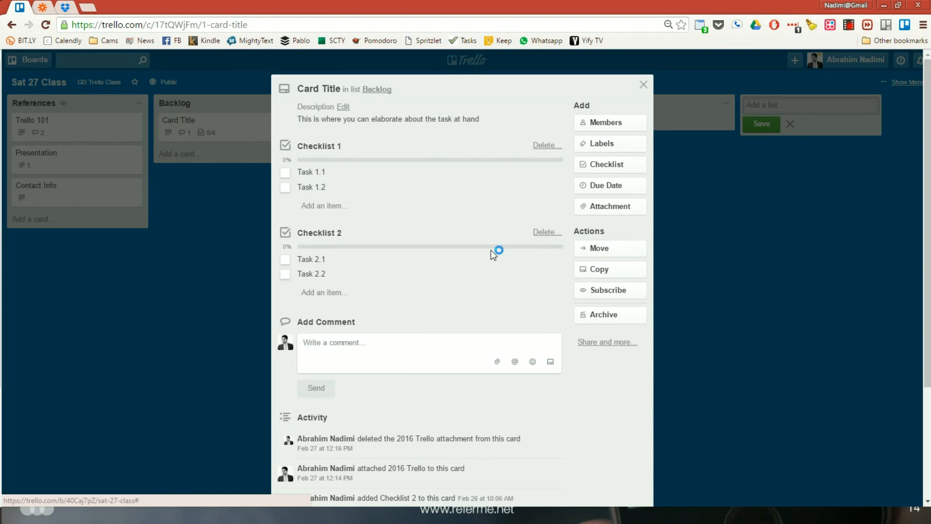
left_click(600, 348)
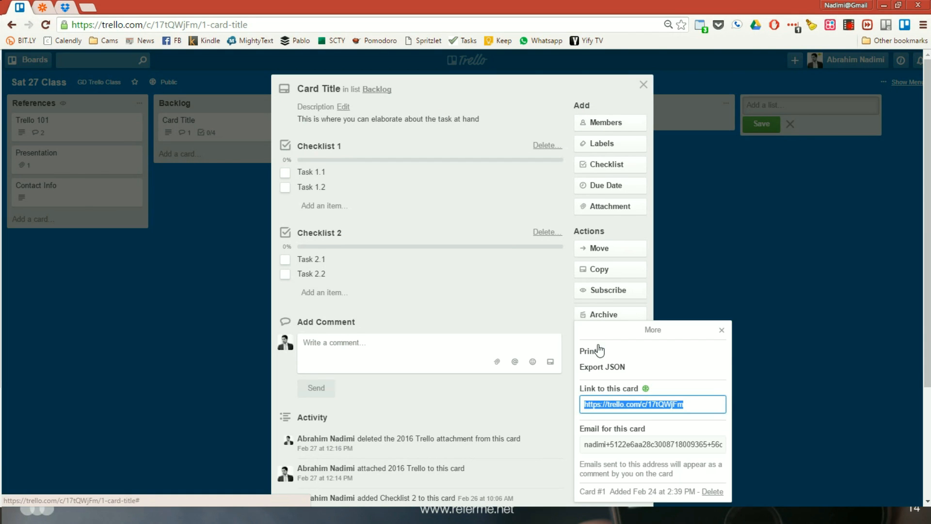
left_click(718, 494)
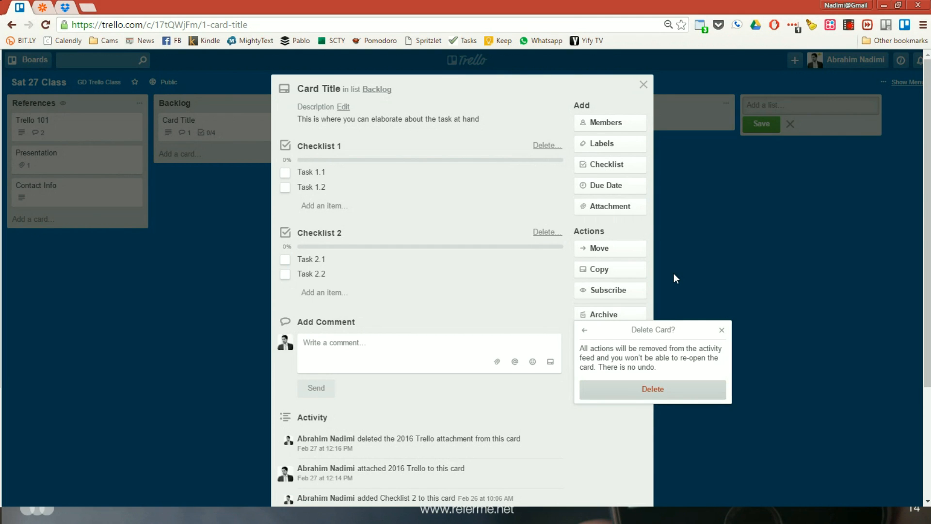
key("Escape")
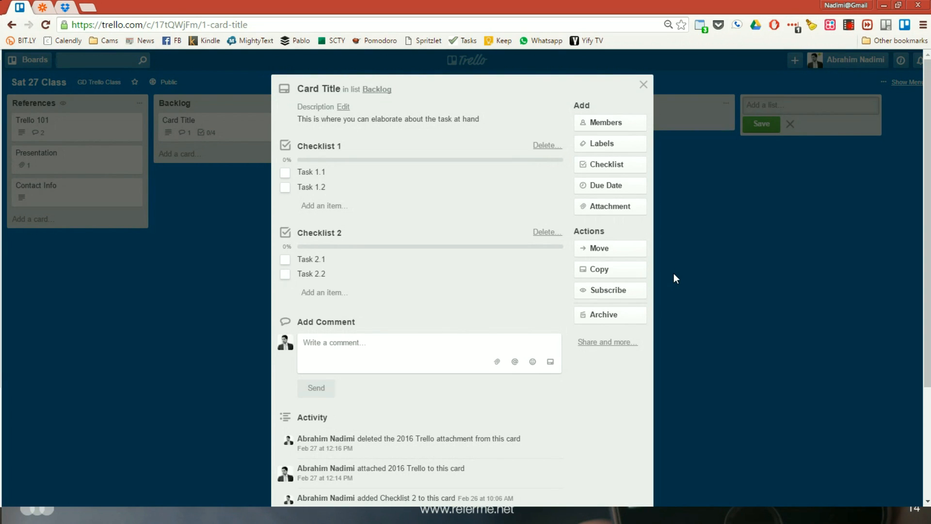
left_click(479, 205)
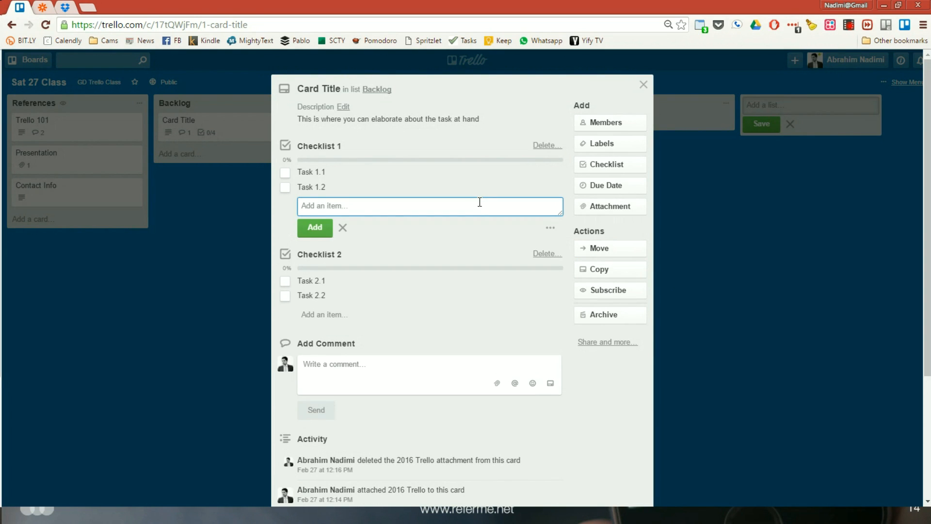
key("Escape")
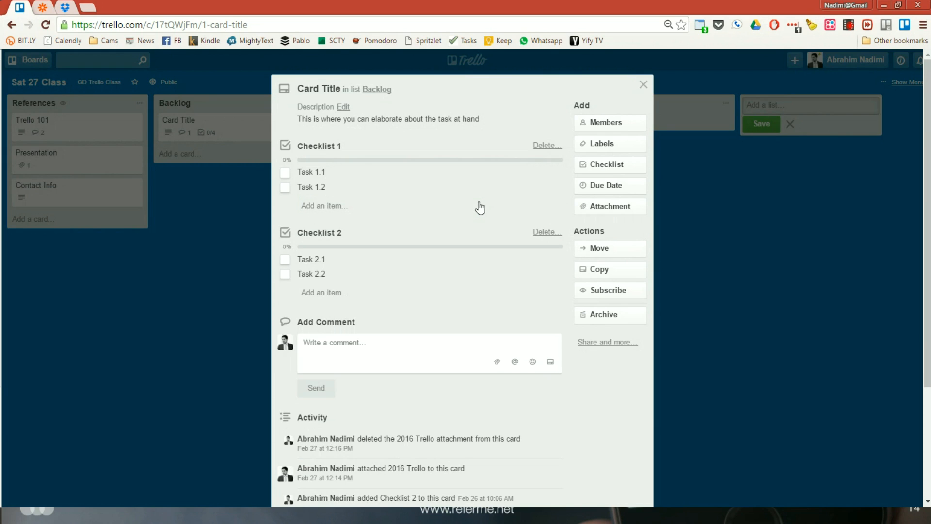
Rename the open card as "Card Title #2"
key("t")
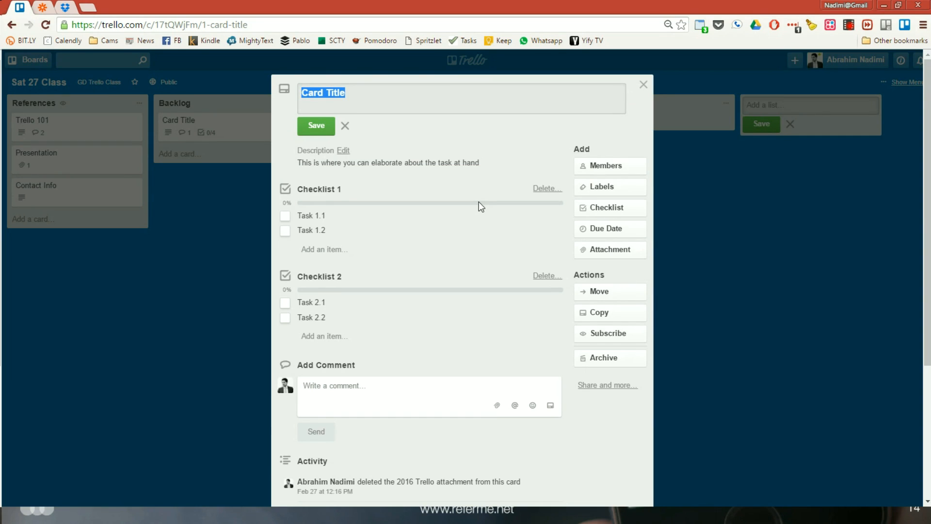
key("End")
type("#2")
key("Return")
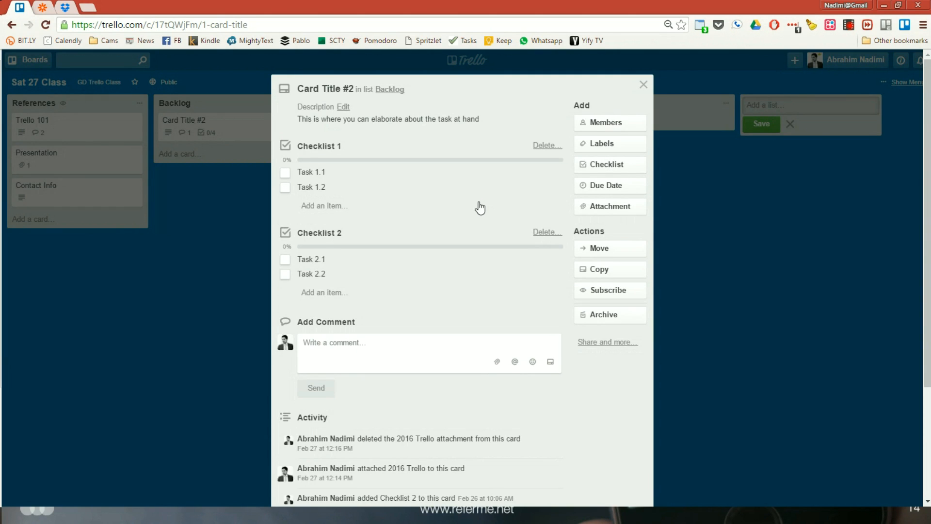
Add a period to the end of the card's description and consult the Markdown formatting help
key("e")
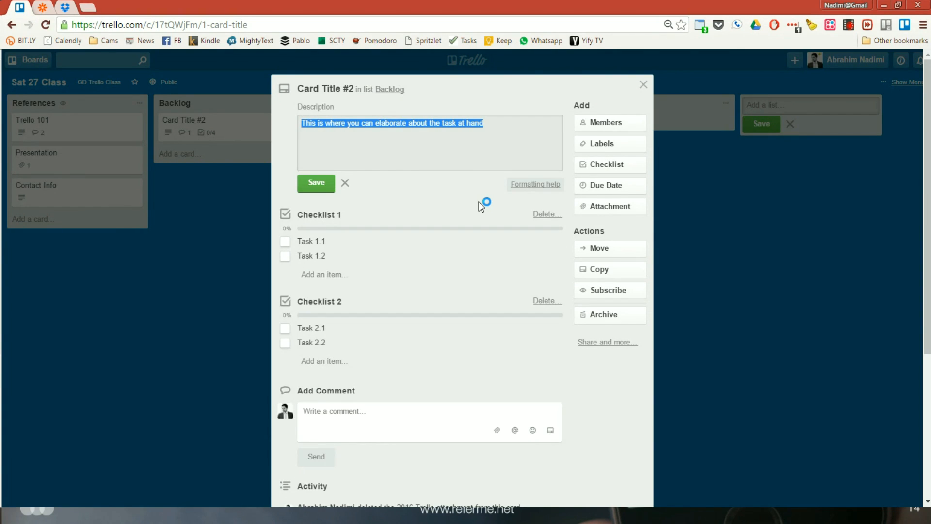
key("End")
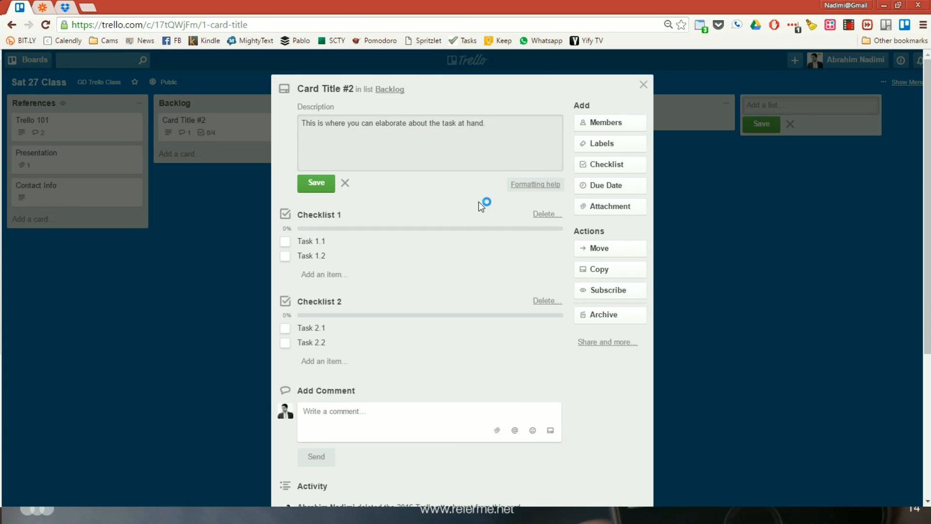
left_click(532, 191)
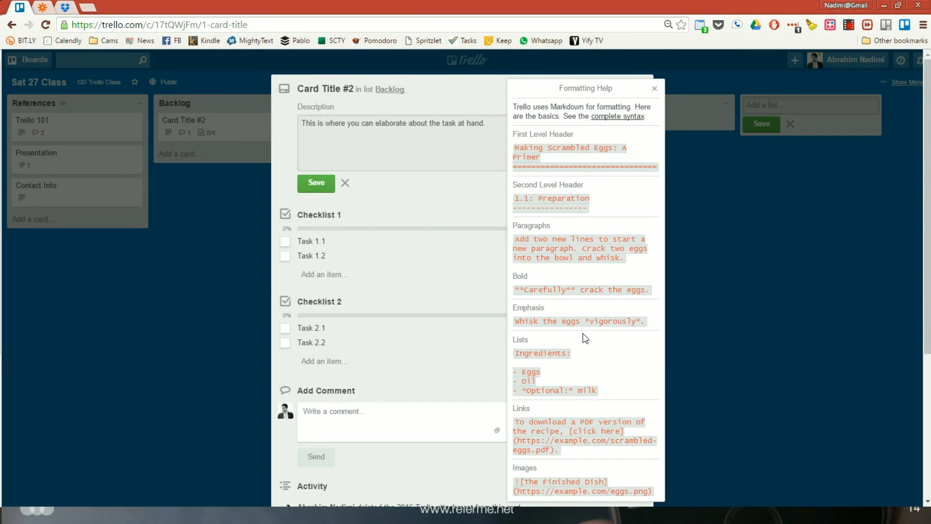
left_click(586, 339)
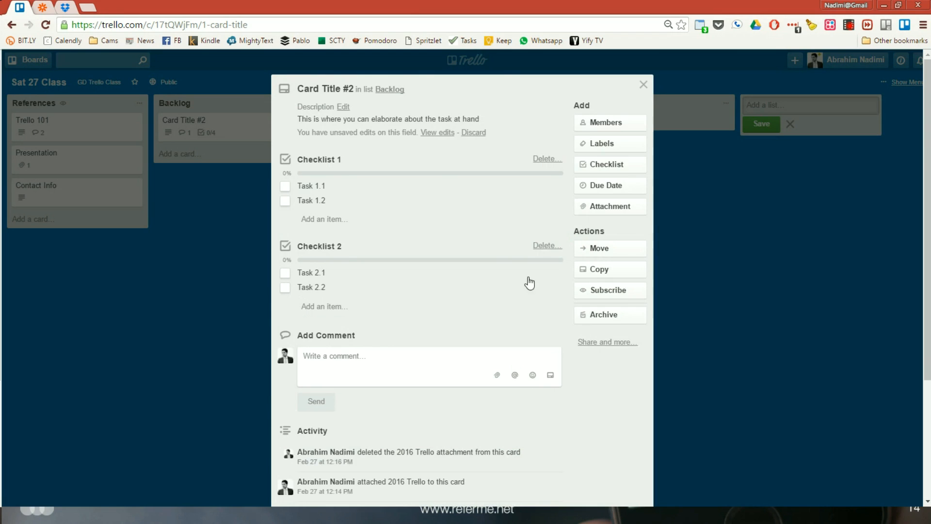
Resume the unsaved description edits, add the lines "- Item 1", "- Item 2" and "- *Item 3*" below the sentence, and save
left_click(441, 133)
left_click(470, 138)
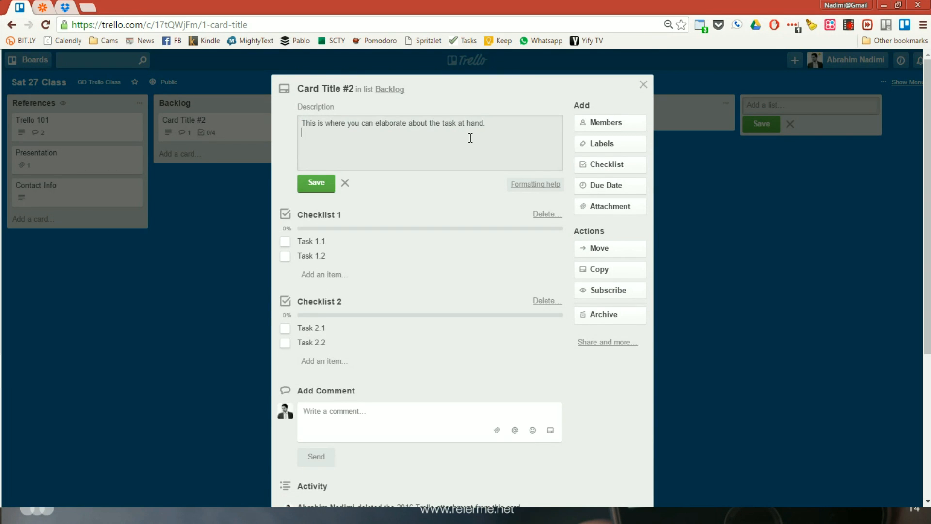
type("- Item 1 ")
type("- It")
type("em")
type(" 2")
key("Return")
type("- *Item 3*")
key("ctrl+Return")
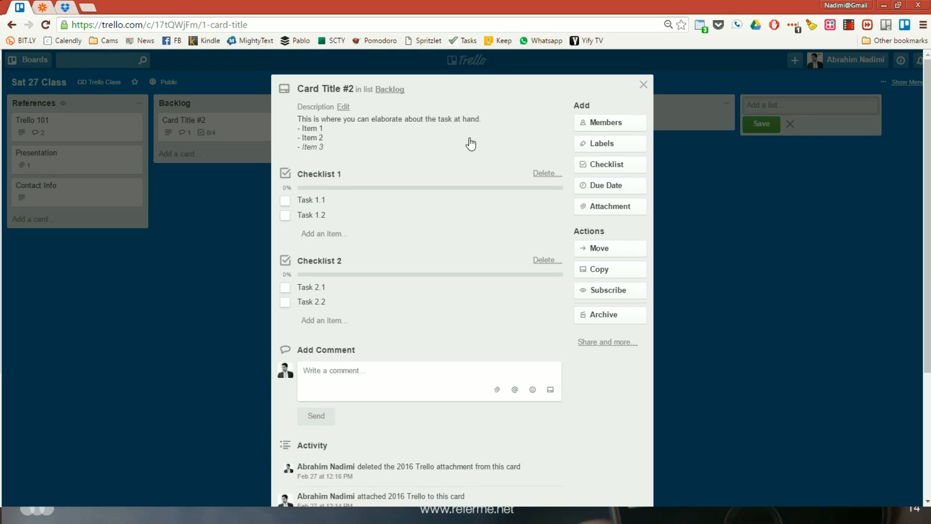
Reopen the description for editing and look up the bold syntax in the formatting help
left_click(471, 144)
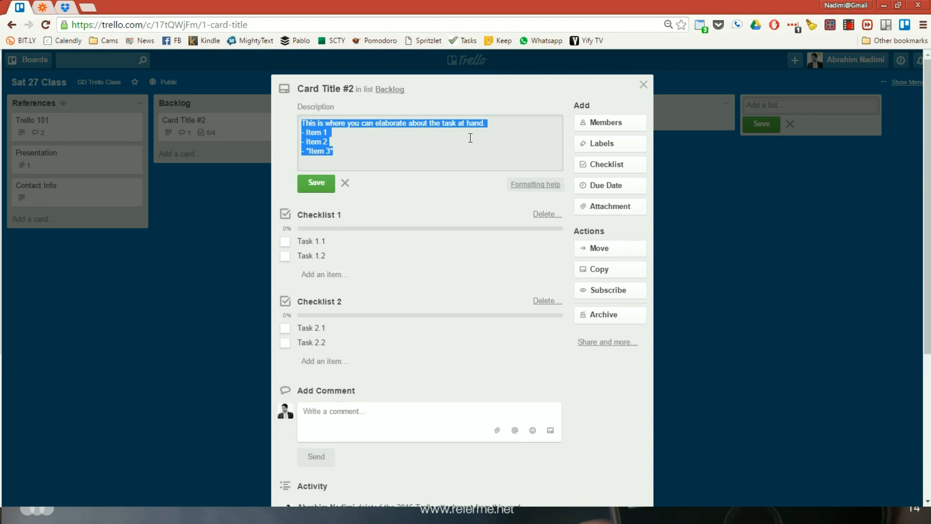
left_click(526, 182)
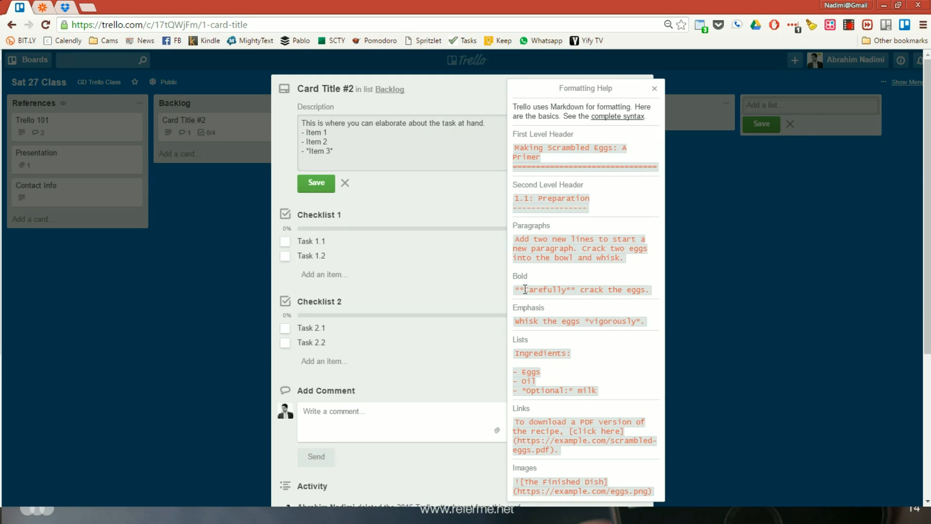
left_click(464, 161)
left_click(654, 89)
left_click(381, 141)
left_click(386, 149)
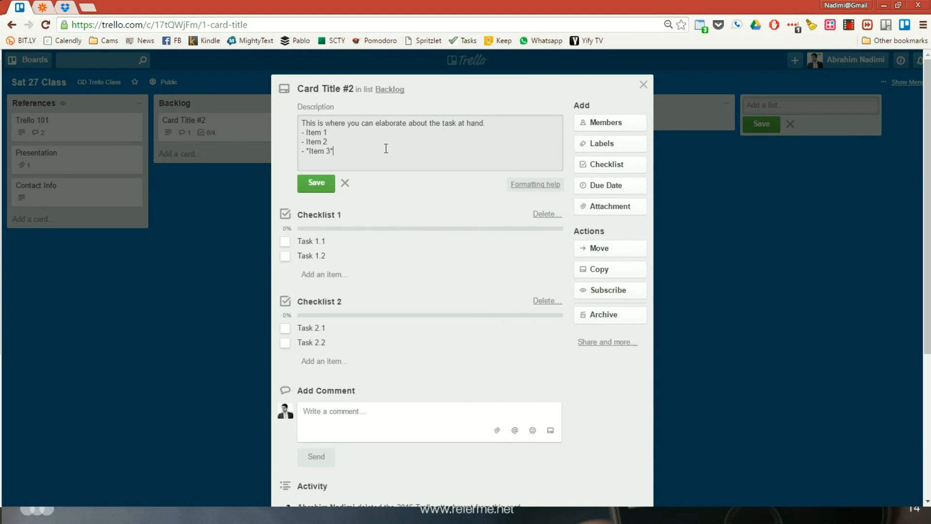
Add a bold fourth list line, "- **Item 4**", to the end of the description and save it
key("Return")
type("- Item")
key("BackSpace")
key("BackSpace")
key("BackSpace")
key("BackSpace")
type("**Item 4**")
key("ctrl+Return")
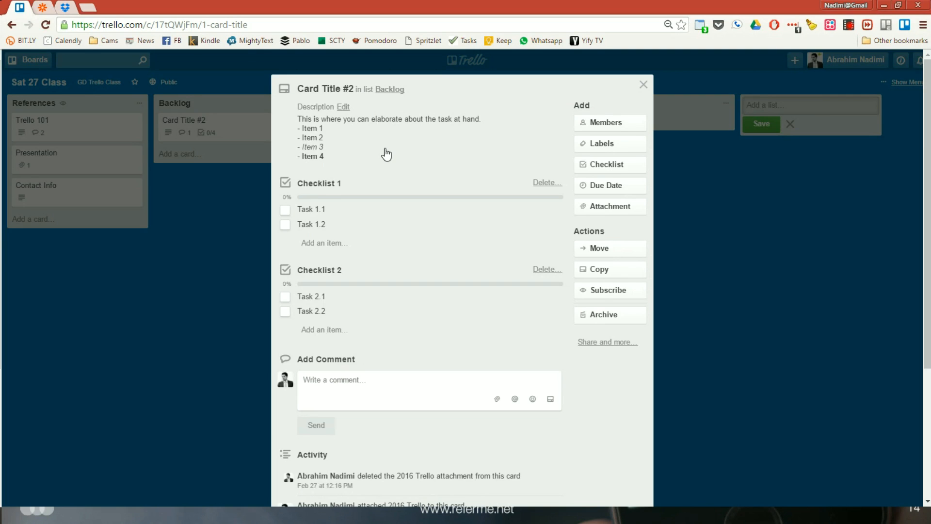
Assign the signed-in account's own user to the card as a member
left_click(617, 123)
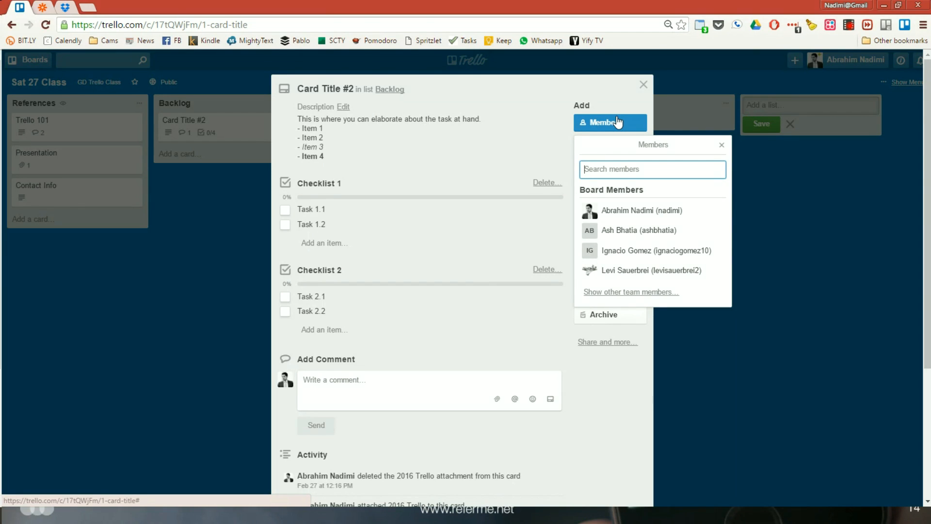
left_click(617, 122)
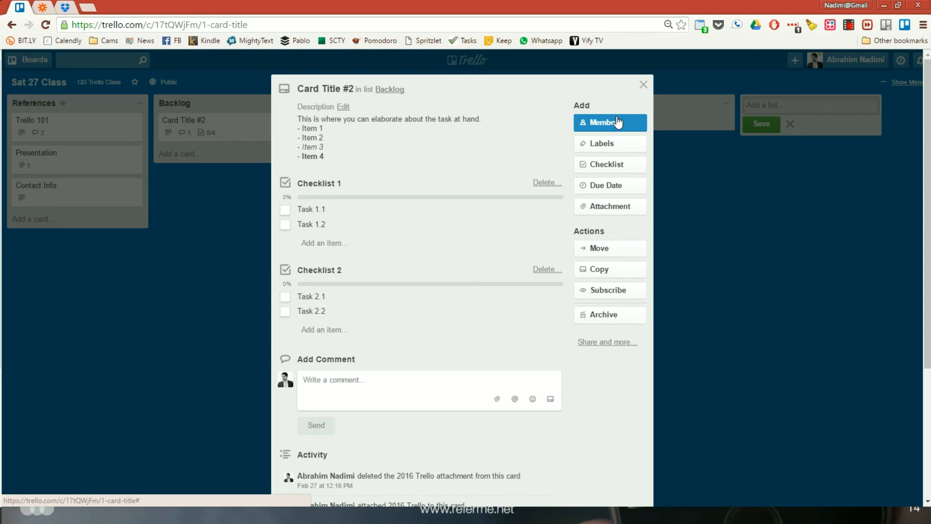
left_click(617, 122)
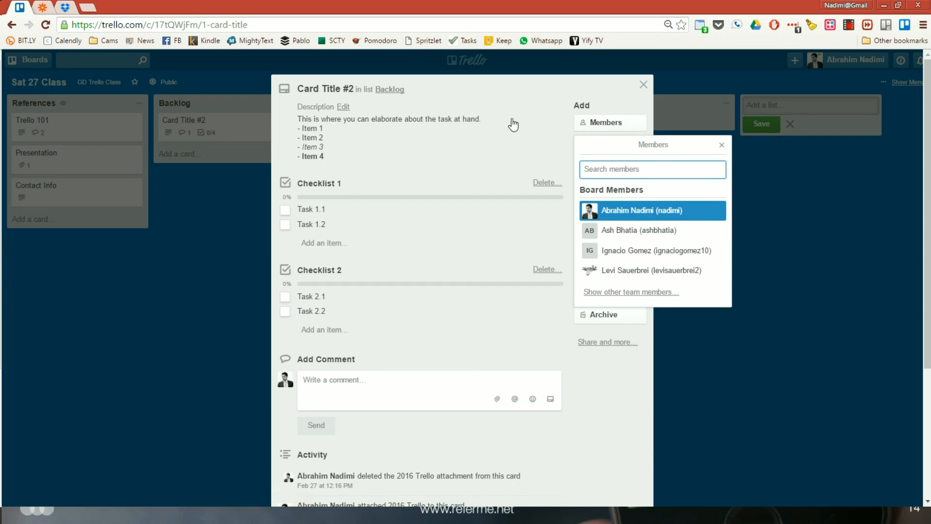
left_click(523, 85)
left_click(612, 122)
left_click(609, 209)
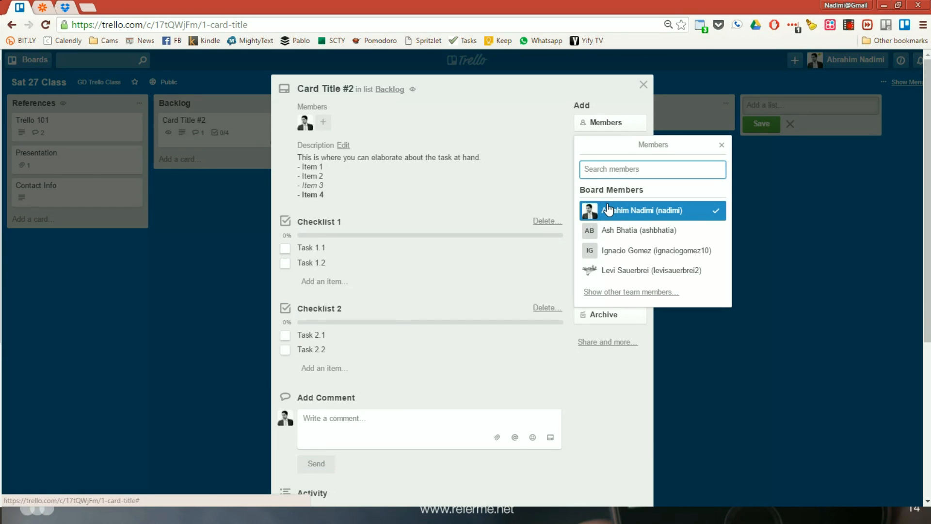
key("Escape")
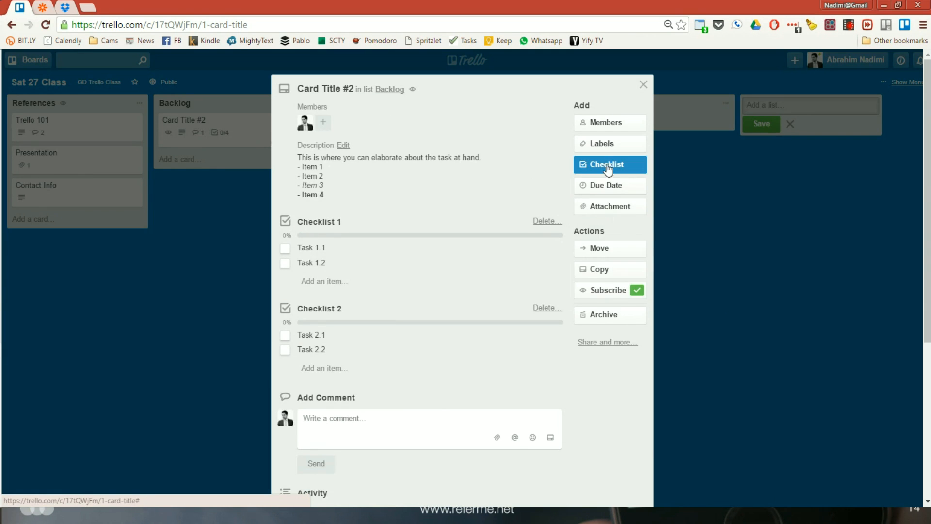
Set the card's due date to 3/22/2016 at 12:00 PM
left_click(603, 185)
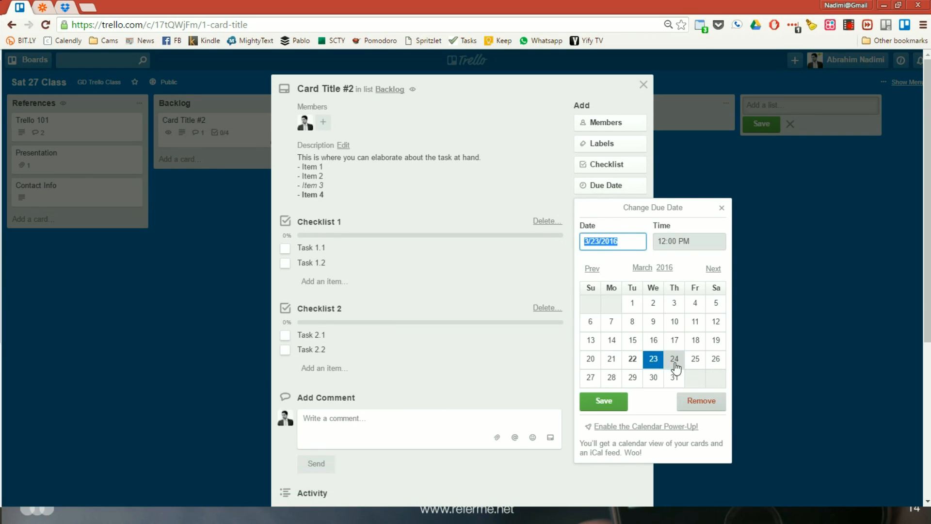
left_click(633, 359)
left_click(621, 402)
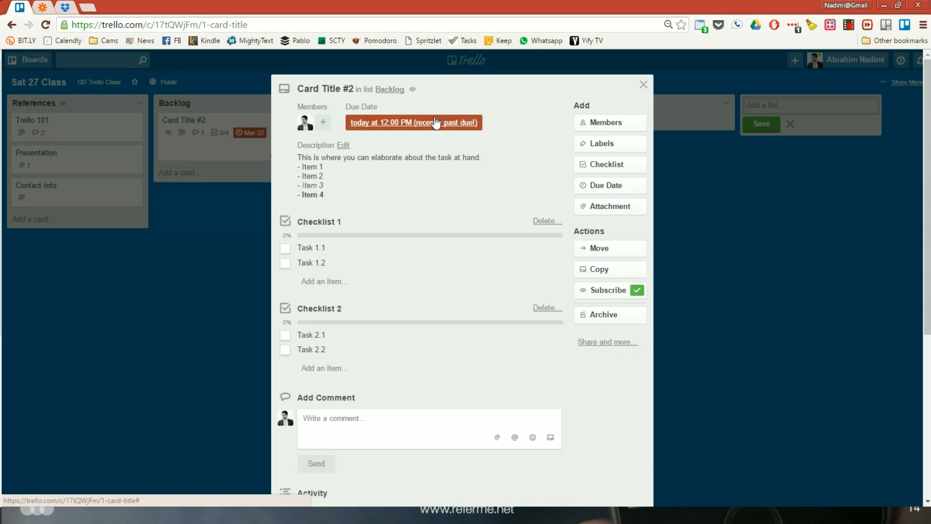
Change the card's due date to 3/23/2016 at 4:00 PM, save it, and close the card
left_click(612, 187)
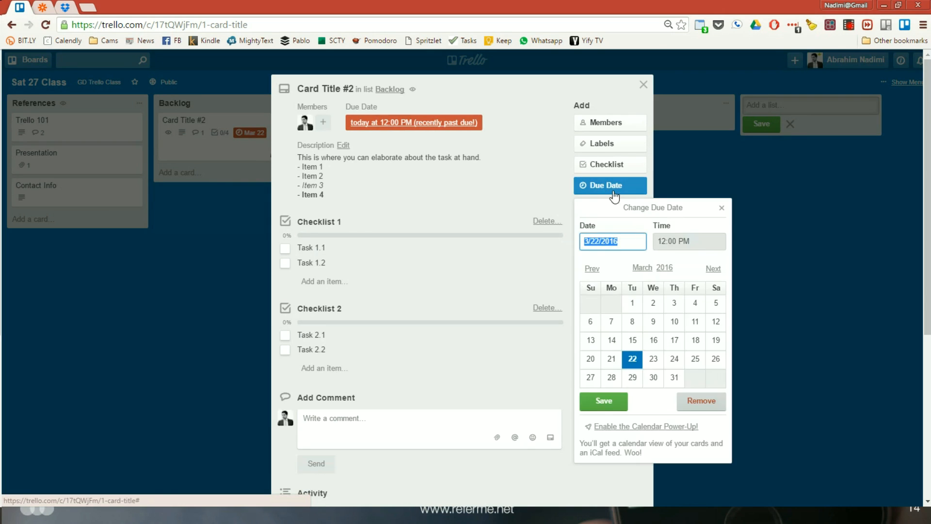
left_click(654, 360)
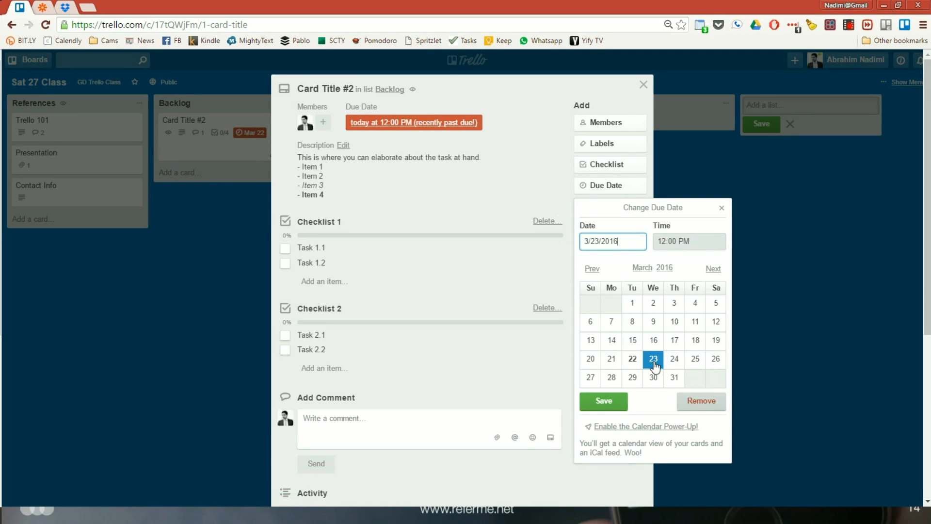
left_click(711, 240)
left_click_drag(665, 242, 636, 244)
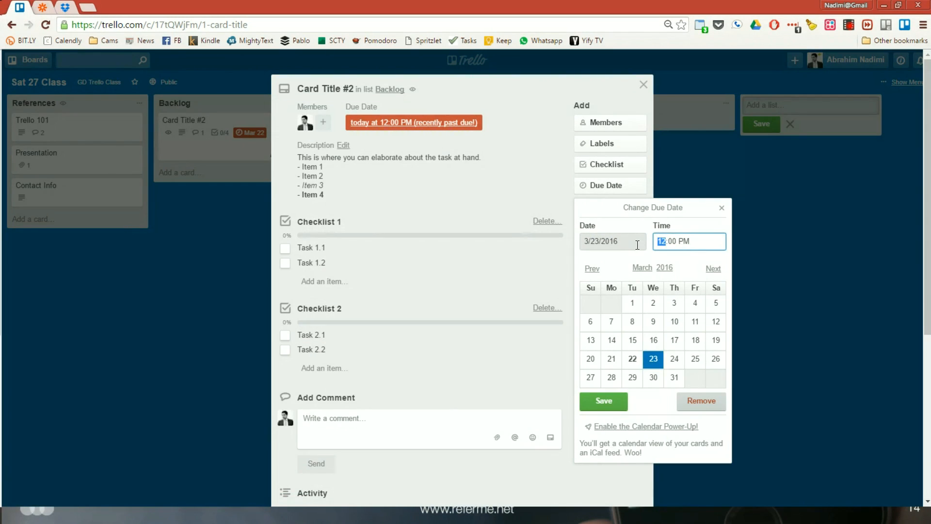
type("4")
left_click(604, 402)
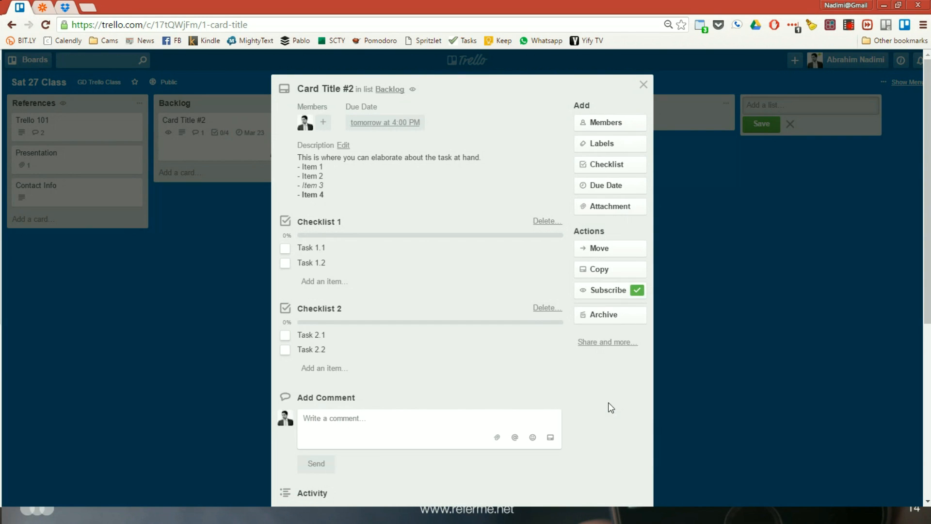
left_click(685, 208)
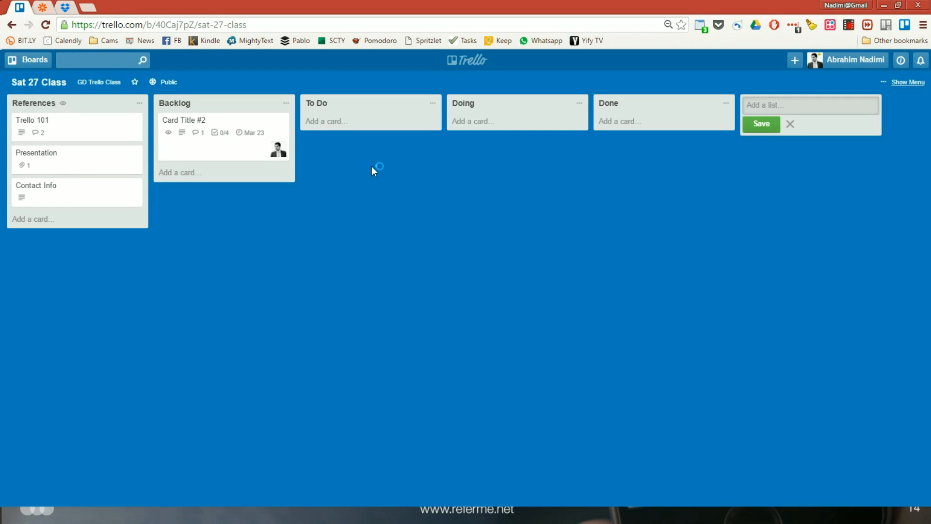
Remove the due date from Card Title #2, close the card, and clear its due date settings again directly from the board
left_click(255, 136)
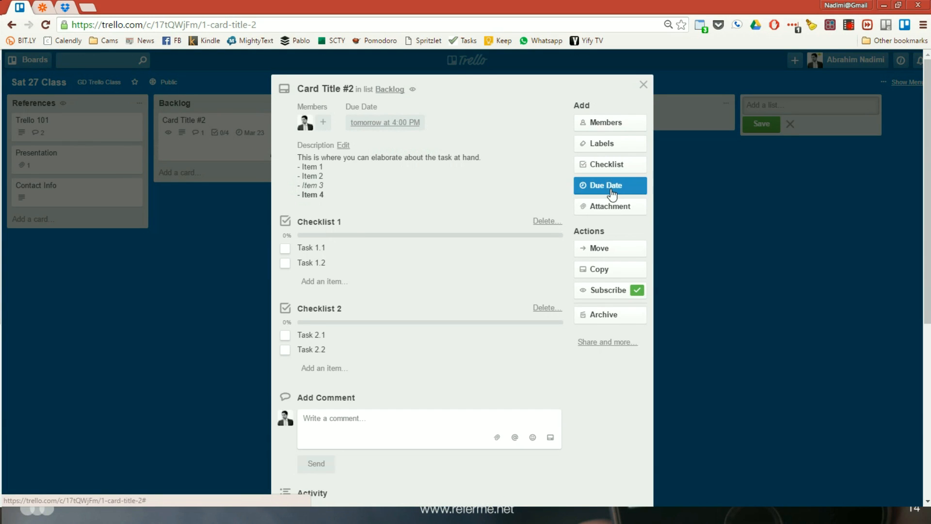
left_click(640, 185)
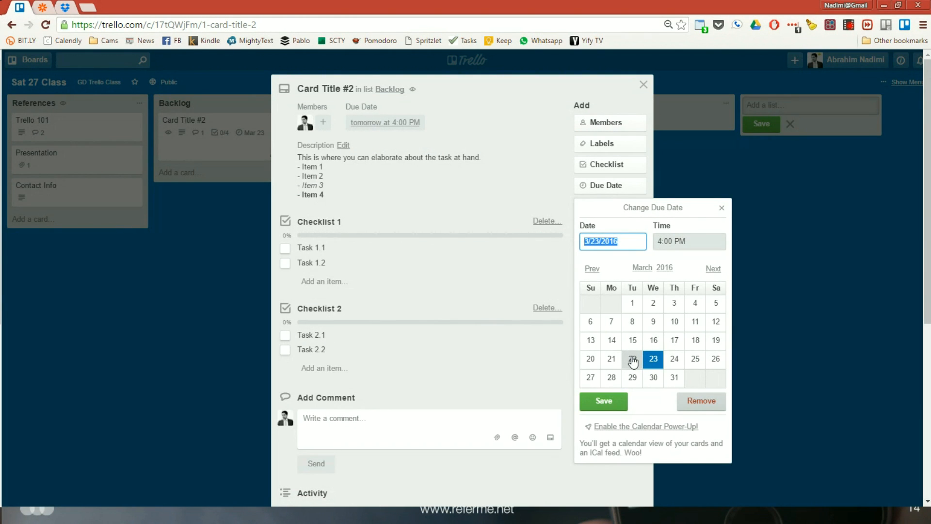
left_click(682, 401)
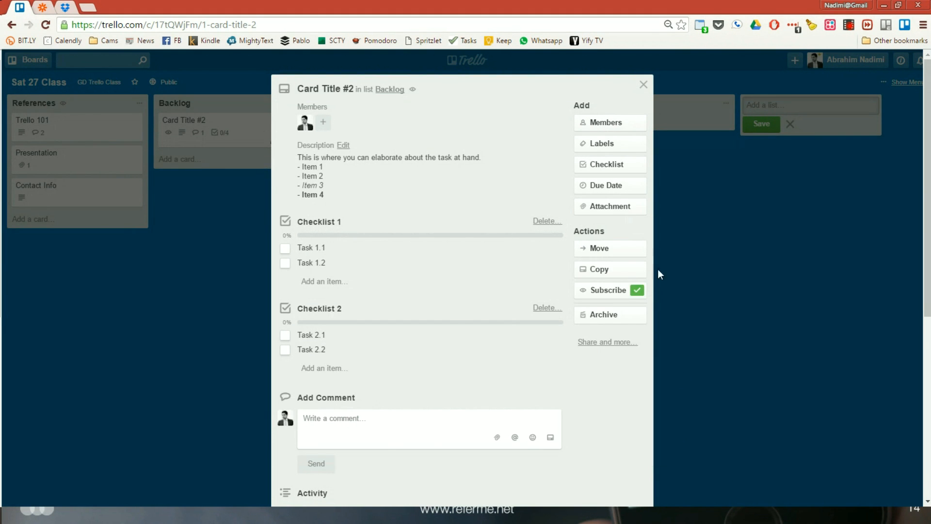
left_click(643, 85)
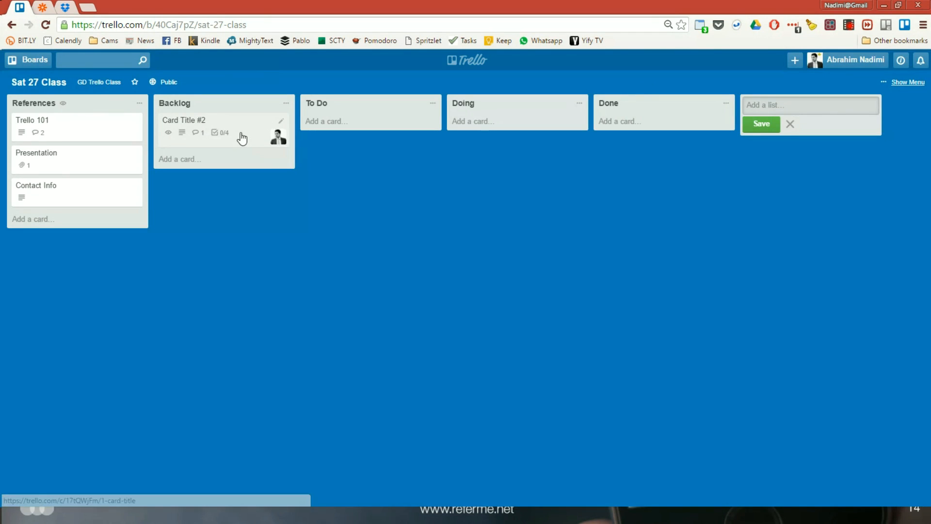
key("d")
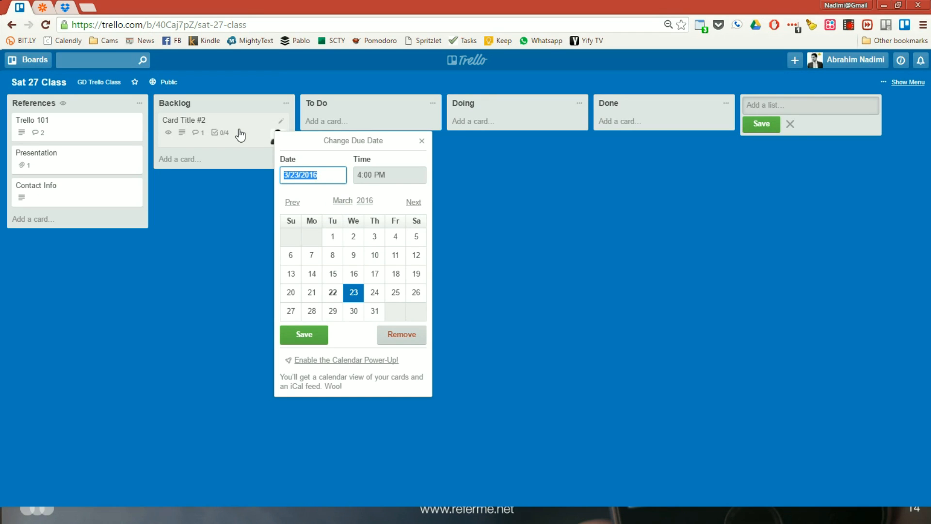
left_click(383, 339)
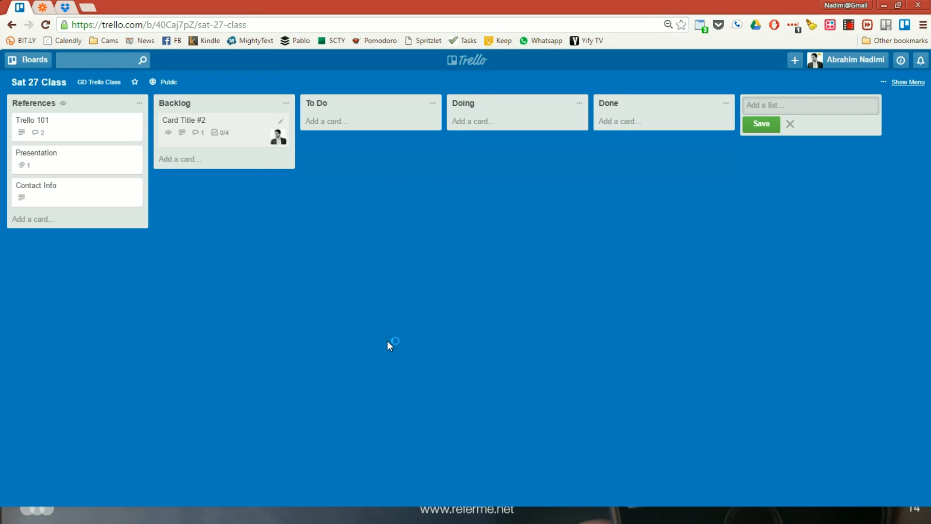
left_click(247, 128)
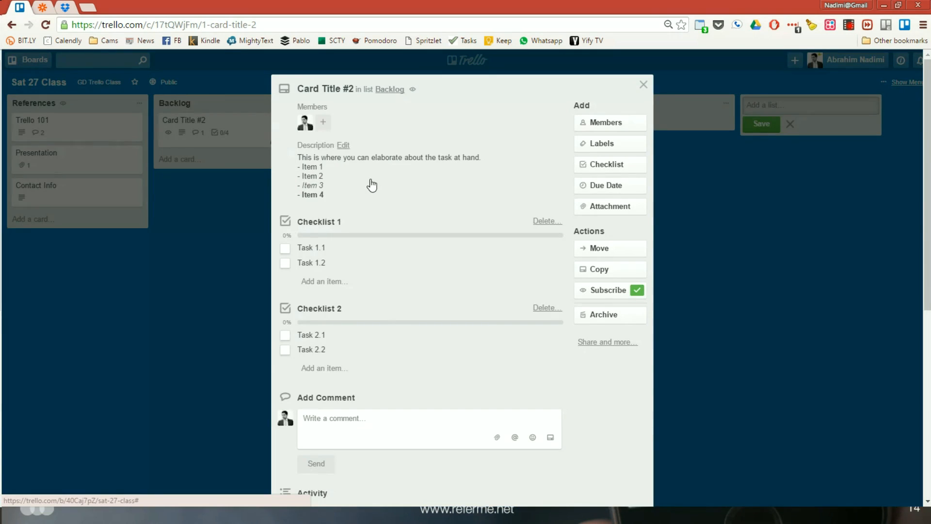
left_click(603, 207)
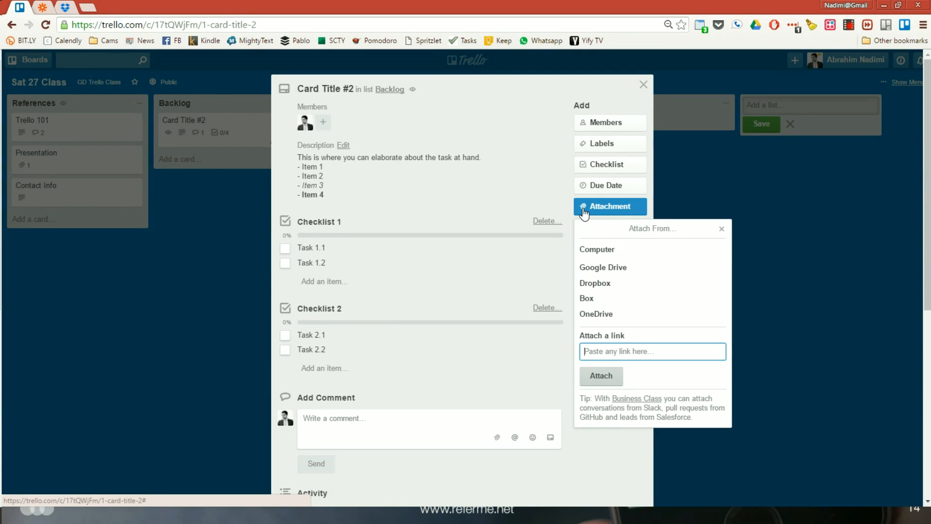
left_click(616, 250)
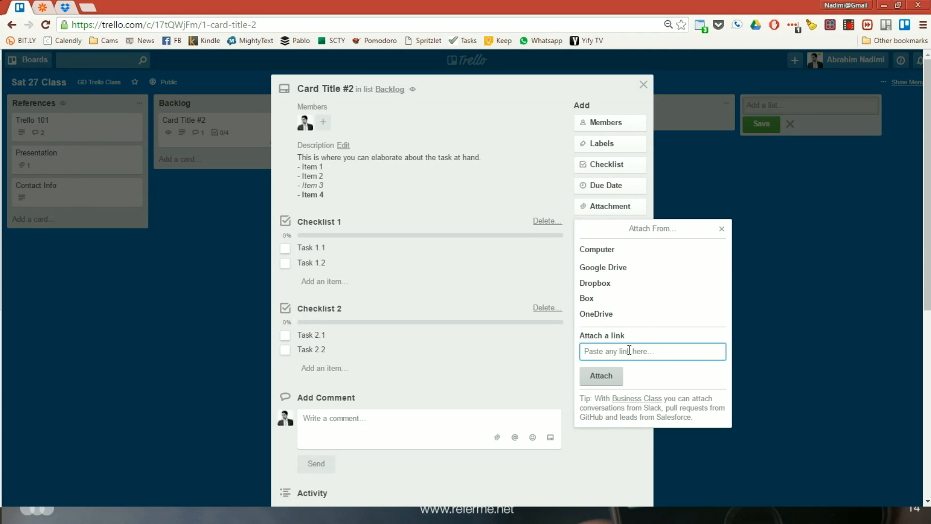
type("www.cnn.com")
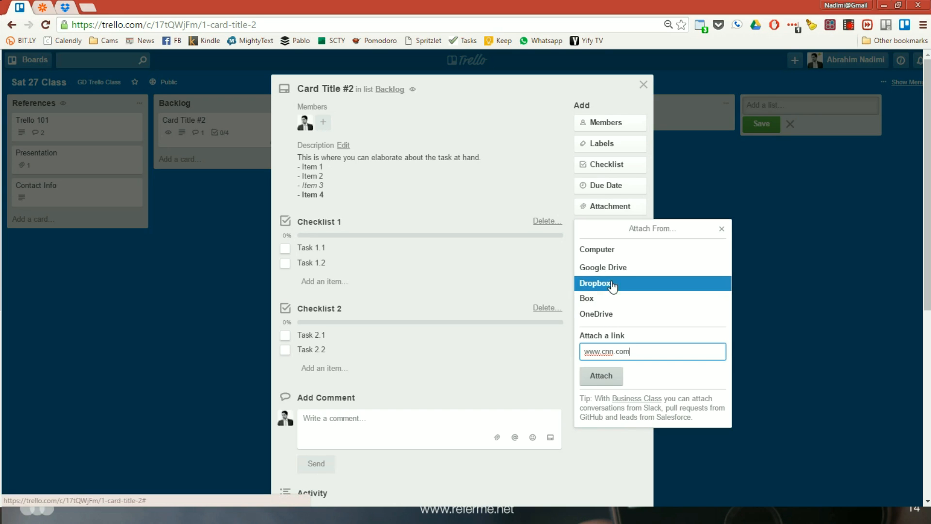
left_click(612, 377)
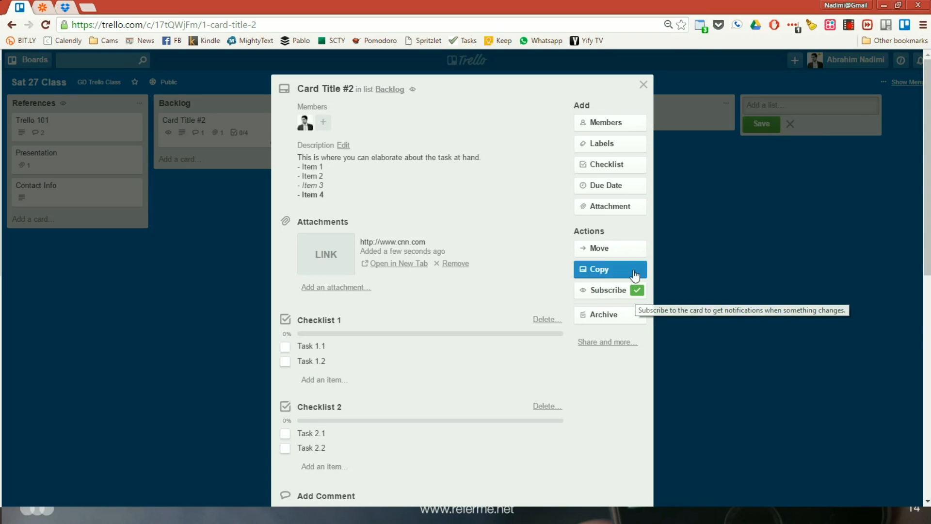
Examine which existing checklists a new checklist can copy items from, without adding one to the card
scroll(502, 211, "down", 2)
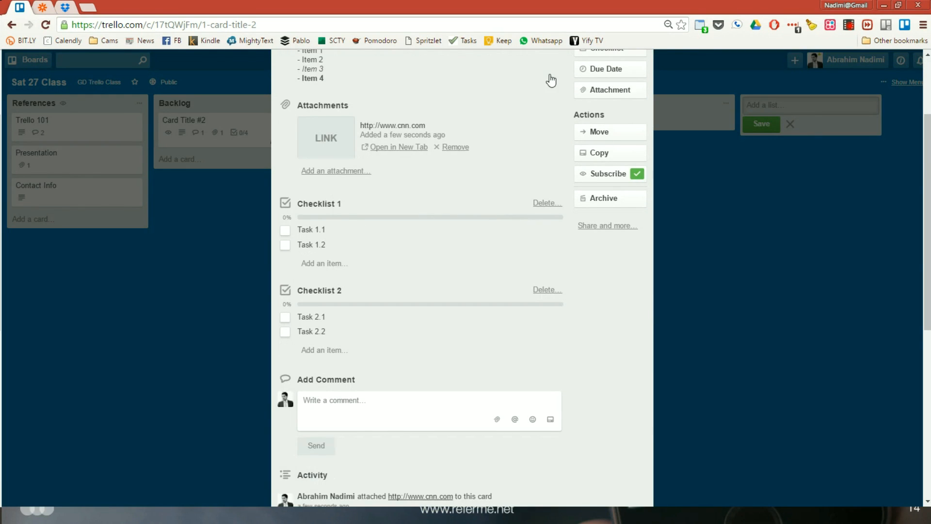
scroll(536, 100, "up", 1)
left_click(616, 105)
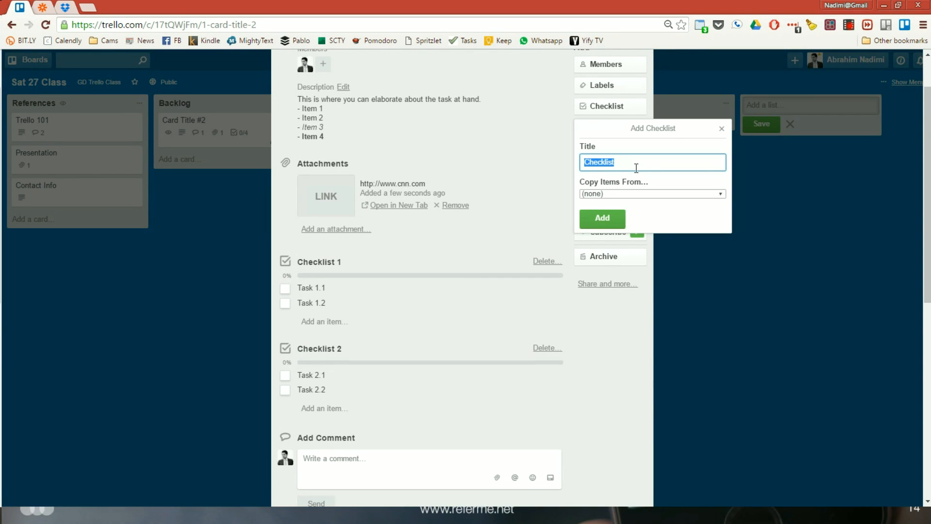
left_click(623, 193)
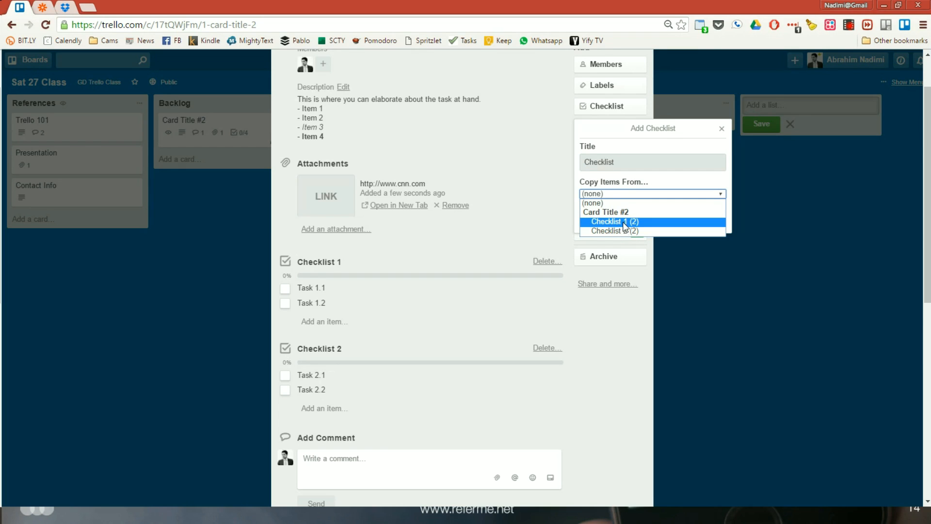
left_click(609, 106)
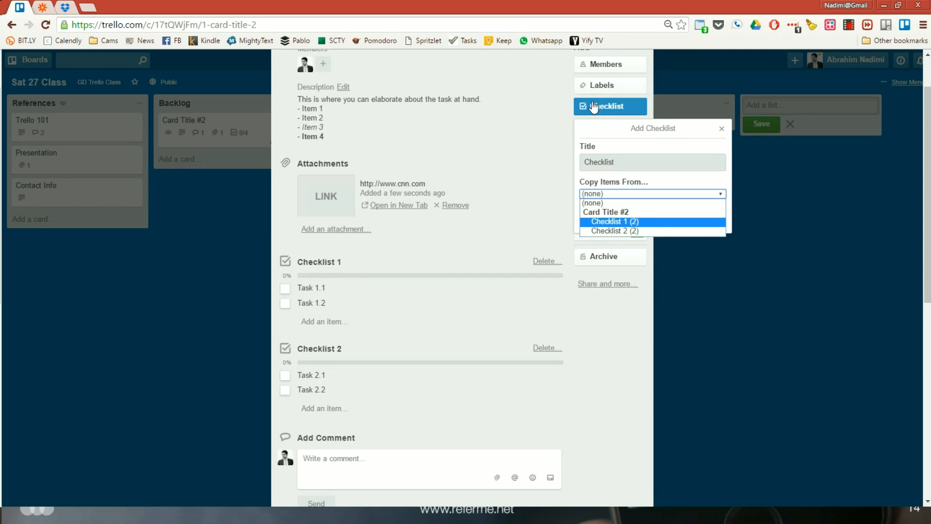
Mark Task 1.2 in Checklist 1 as complete and revert it to incomplete
scroll(505, 247, "down", 4)
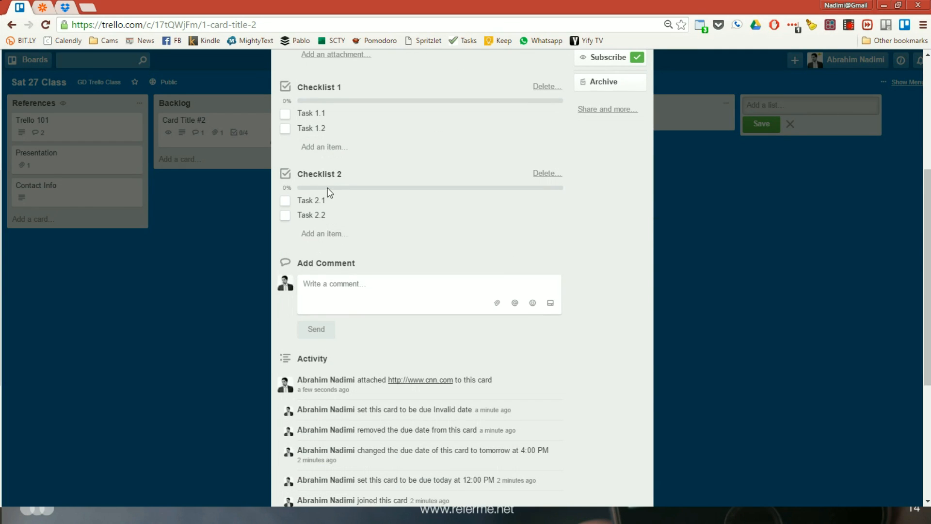
left_click(285, 129)
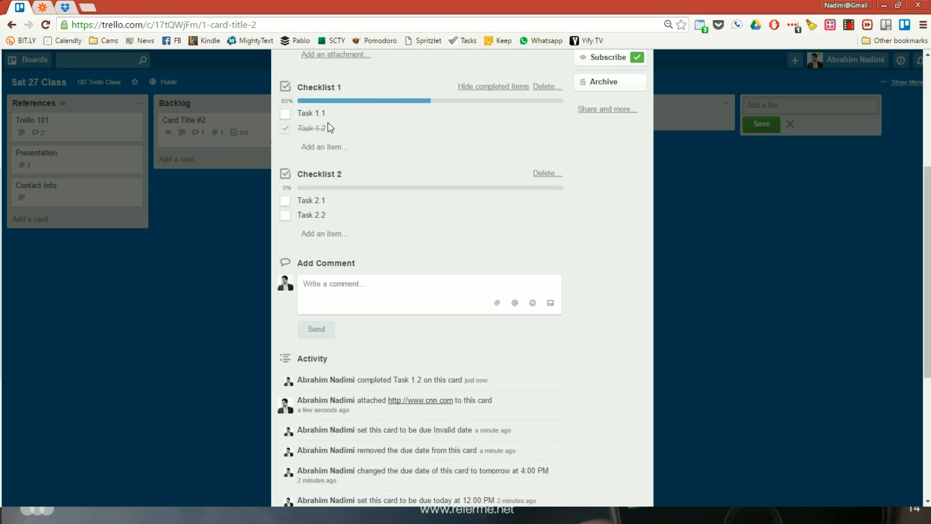
left_click(285, 129)
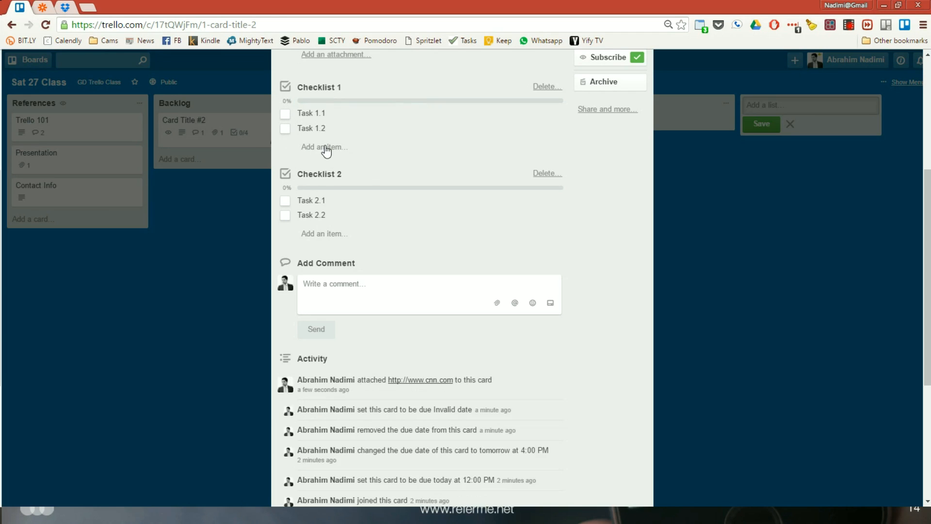
Add the item "Task 1.3" to Checklist 1 and finish adding items
left_click(327, 146)
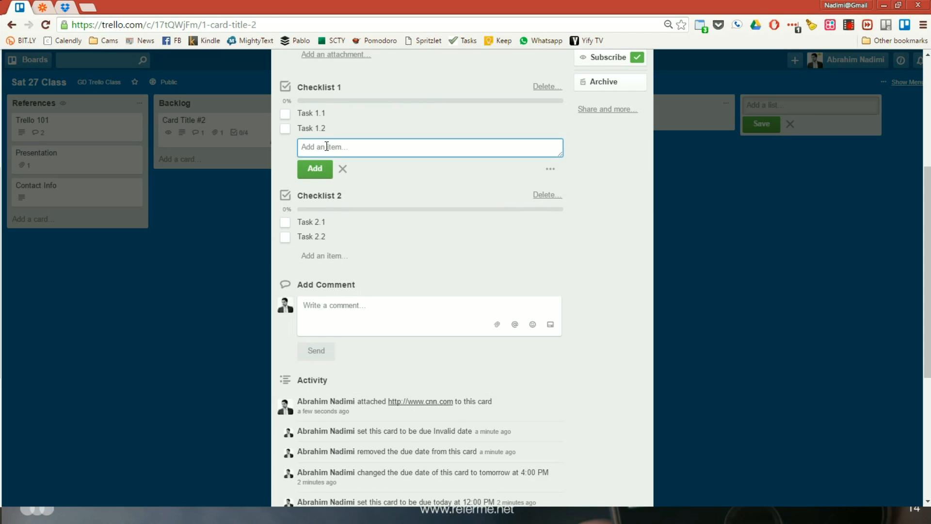
type("Task 1.3")
key("Return")
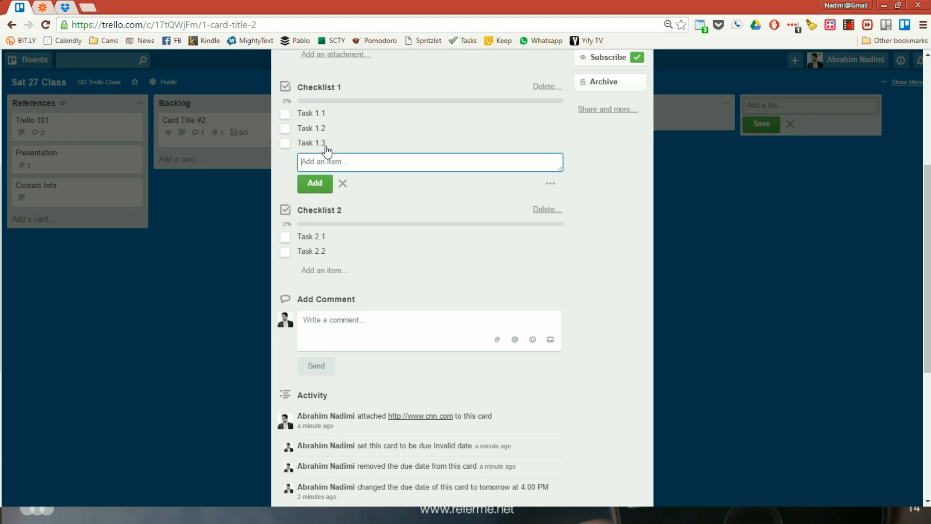
left_click(343, 186)
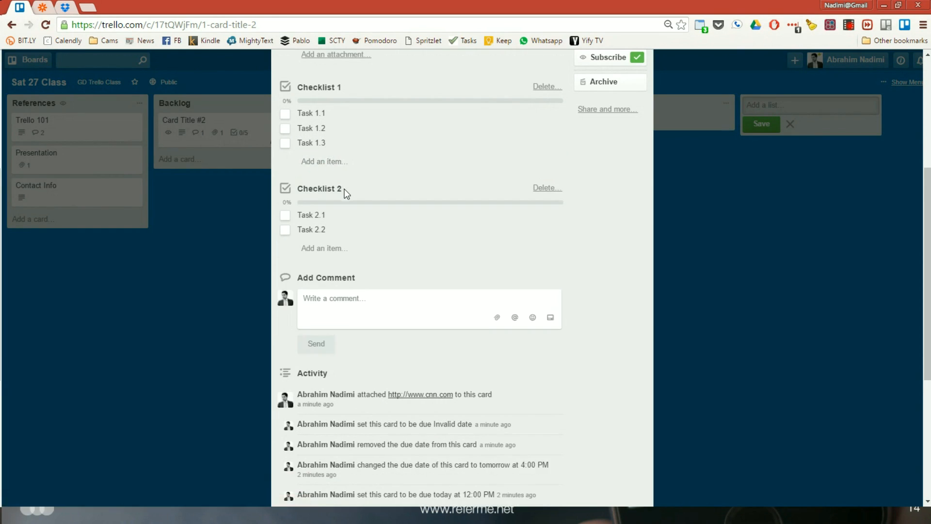
Start a member mention with "@" in a new comment and clear it again
left_click(376, 298)
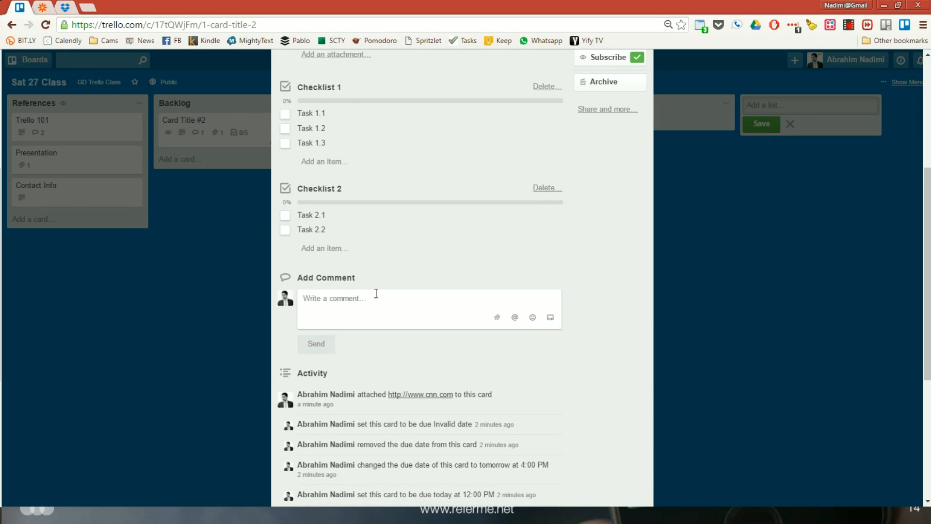
type("@")
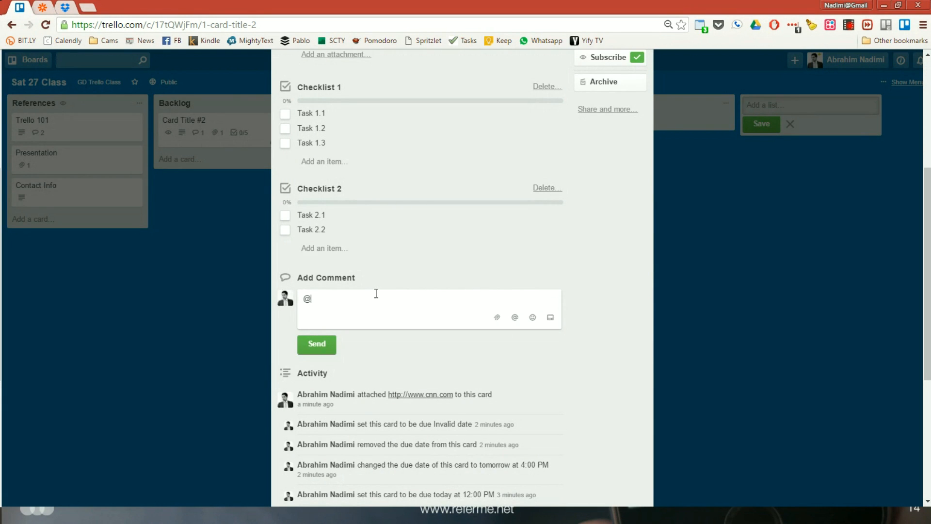
key("BackSpace")
Examine the board, list and position options for moving the card, and close the card without moving it
scroll(376, 293, "up", 5)
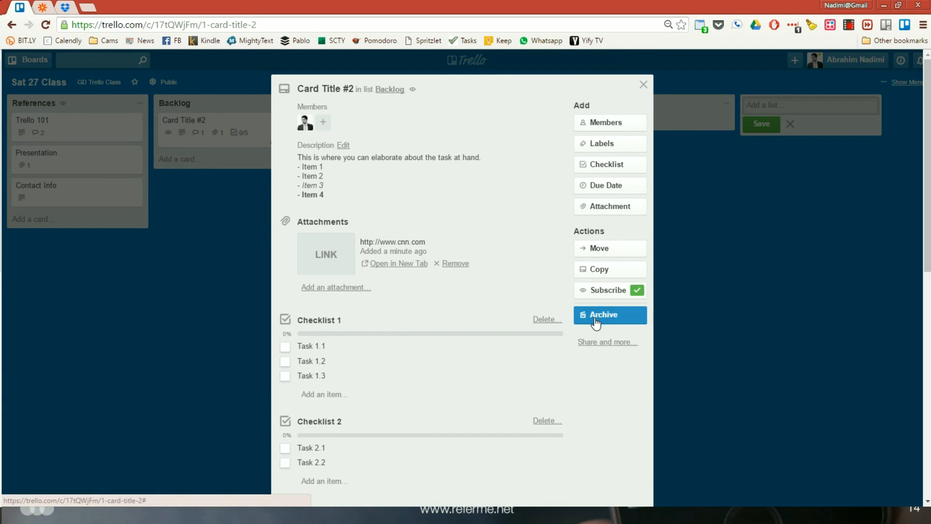
left_click(604, 252)
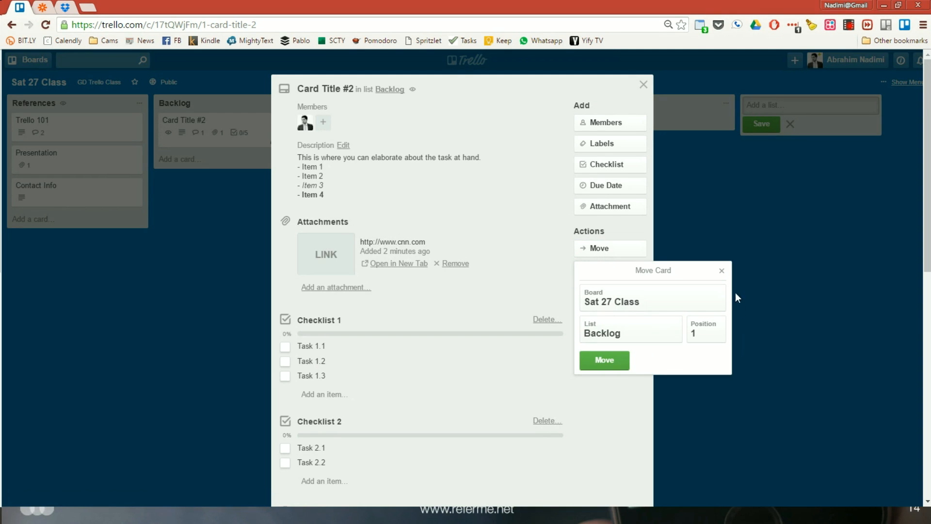
left_click(722, 271)
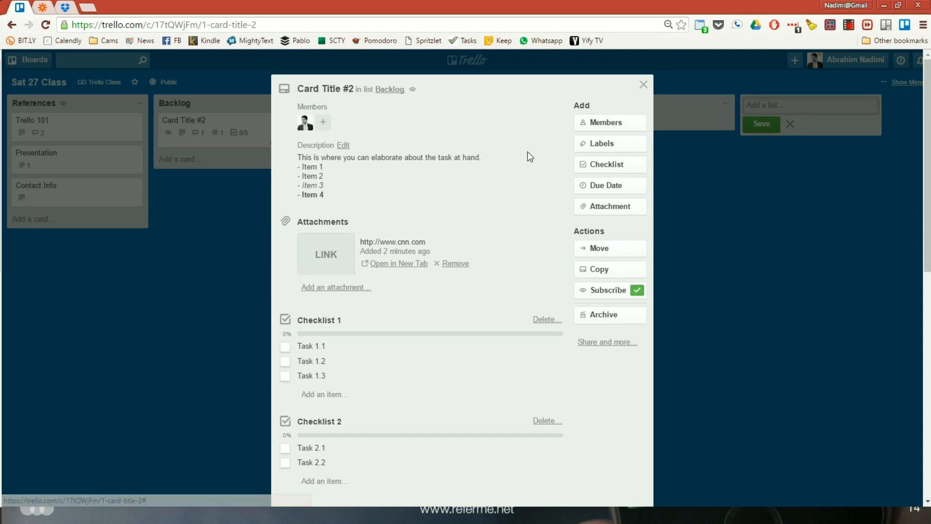
left_click(643, 85)
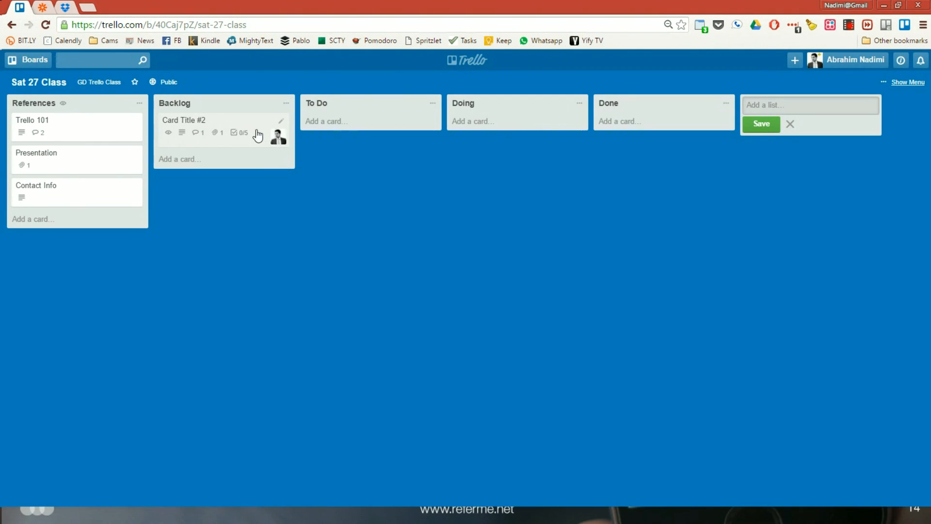
Remove the signed-in account's own user from Card Title #2's members on the board, and view the card's due date settings without saving
key("m")
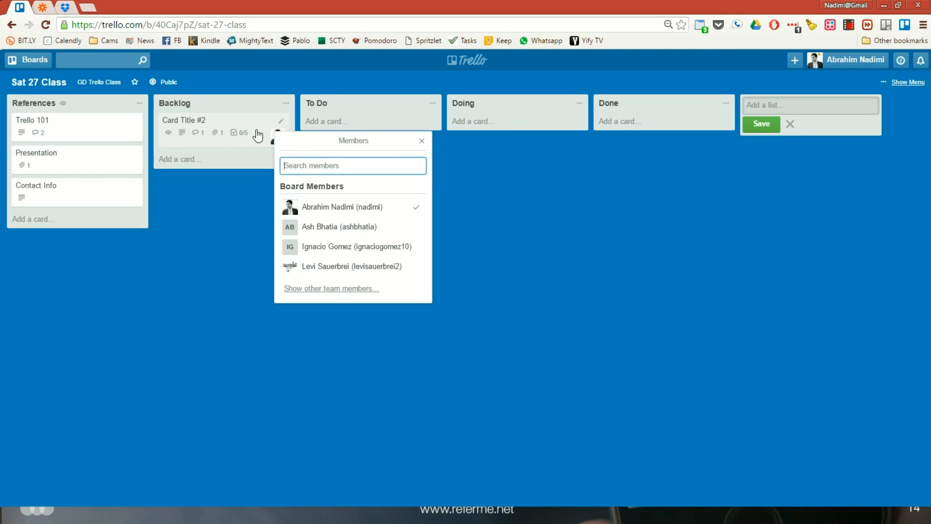
left_click(317, 213)
left_click(318, 214)
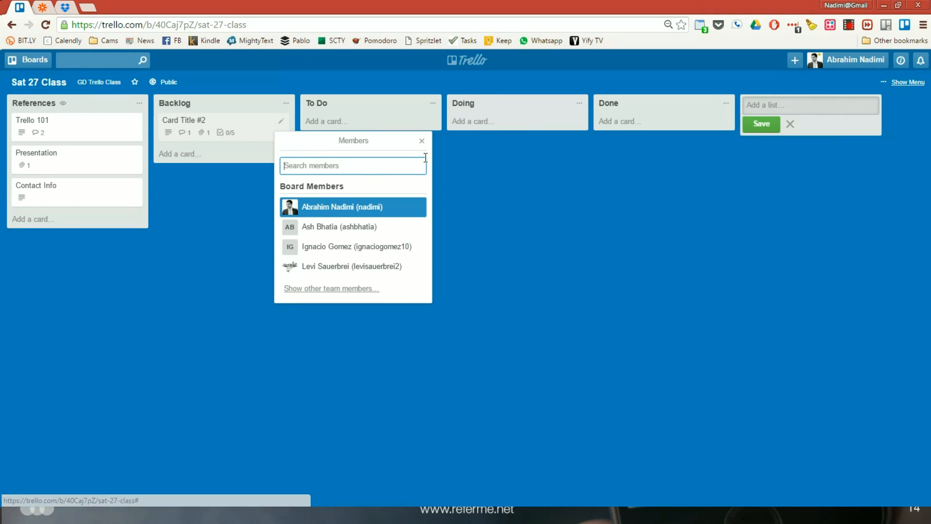
left_click(421, 141)
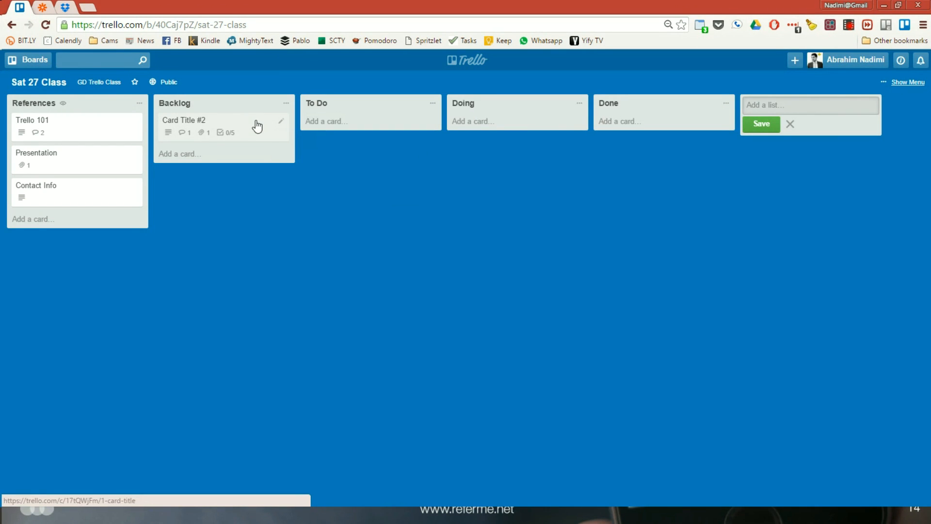
key("d")
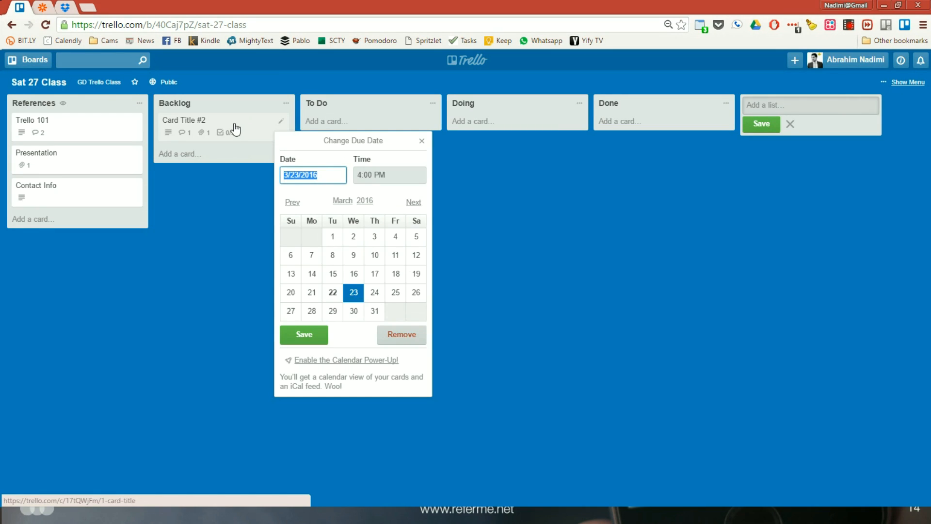
left_click(421, 141)
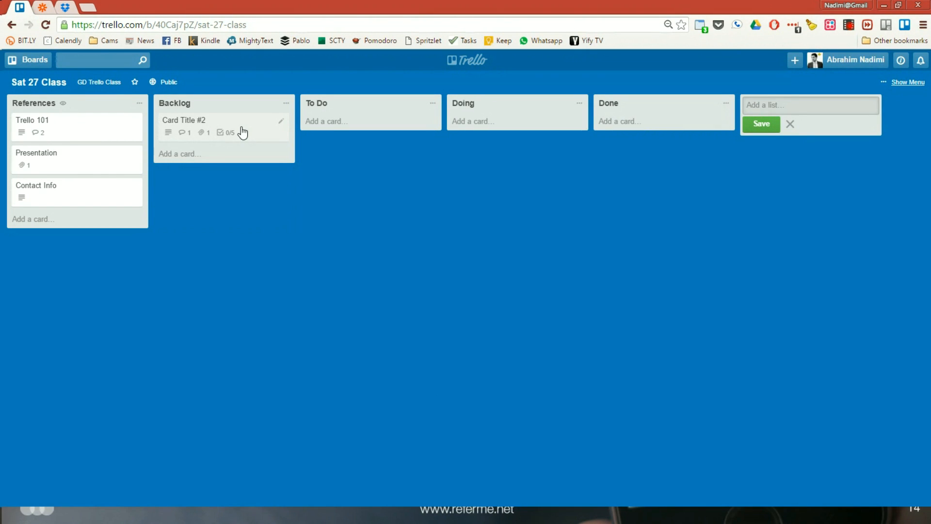
Draft a new card "Card Title #3" in the Backlog list, give it the orange label through "#", and discard the draft
key("n")
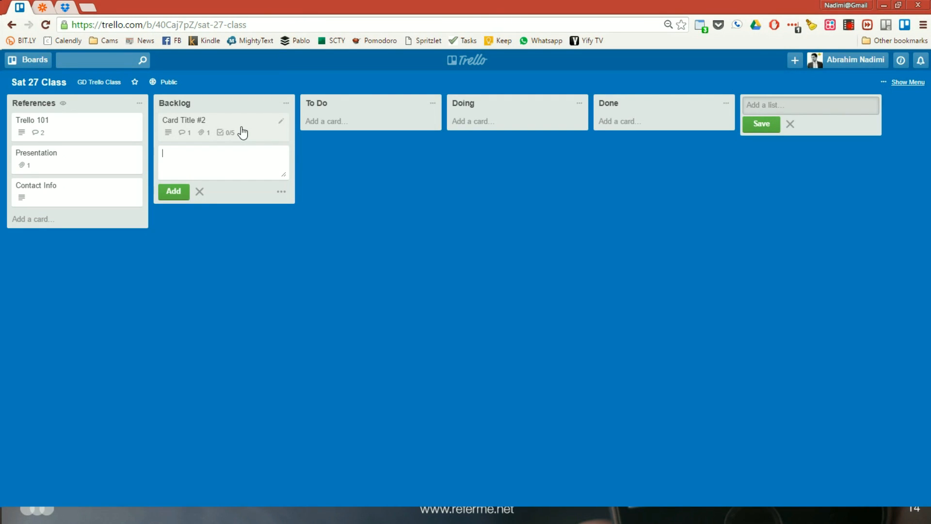
type("Card Title #3")
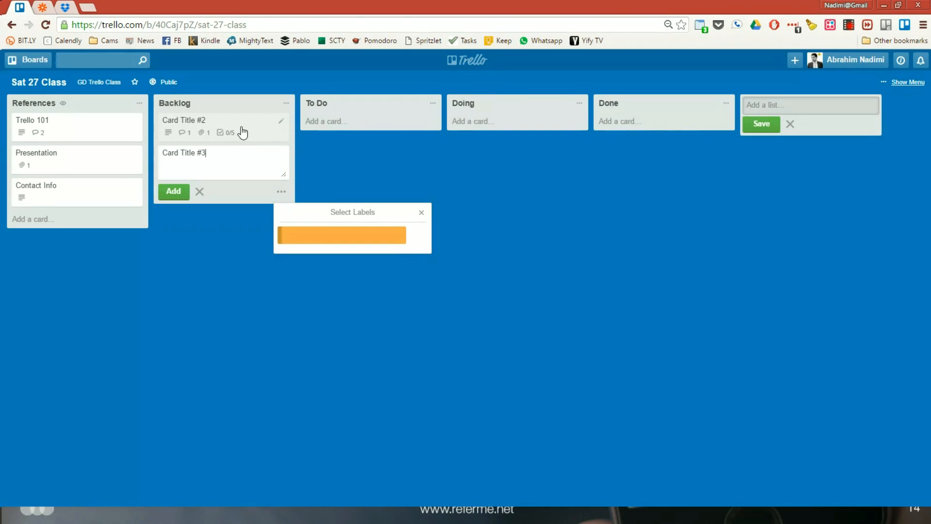
key("Return")
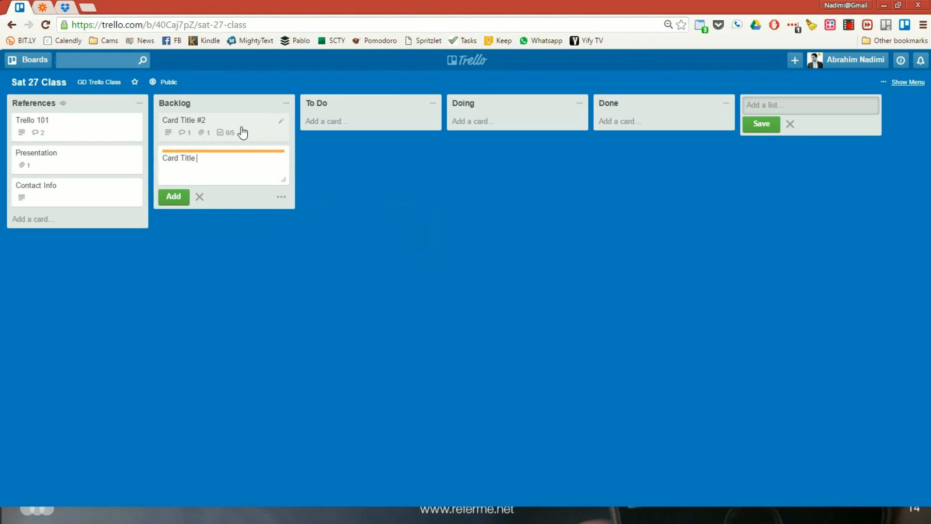
key("Escape")
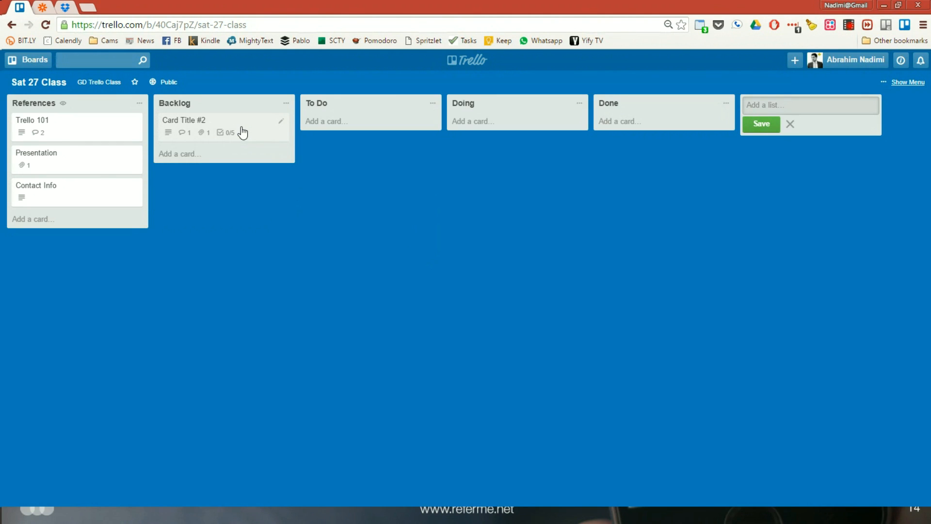
Add a card "Card Title" with the orange label to the Backlog list, remove that label, and view the card's label choices
key("n")
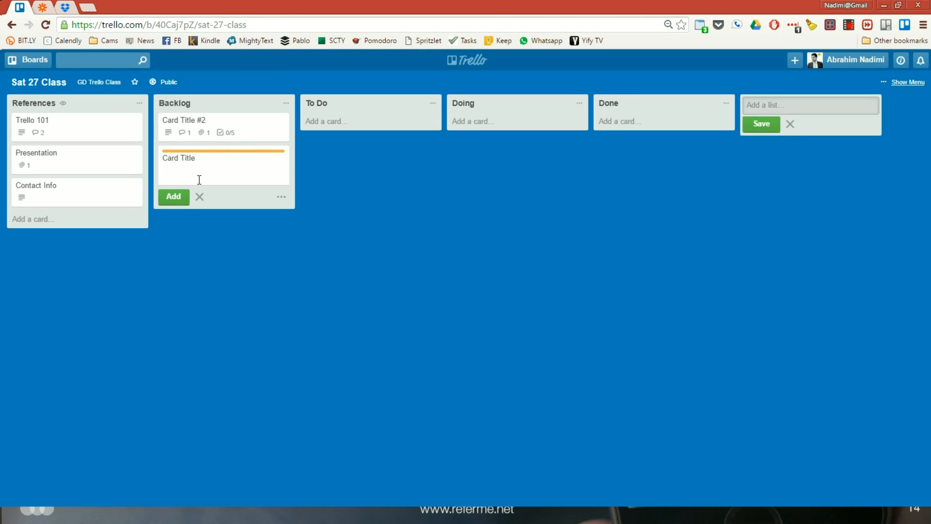
left_click(179, 197)
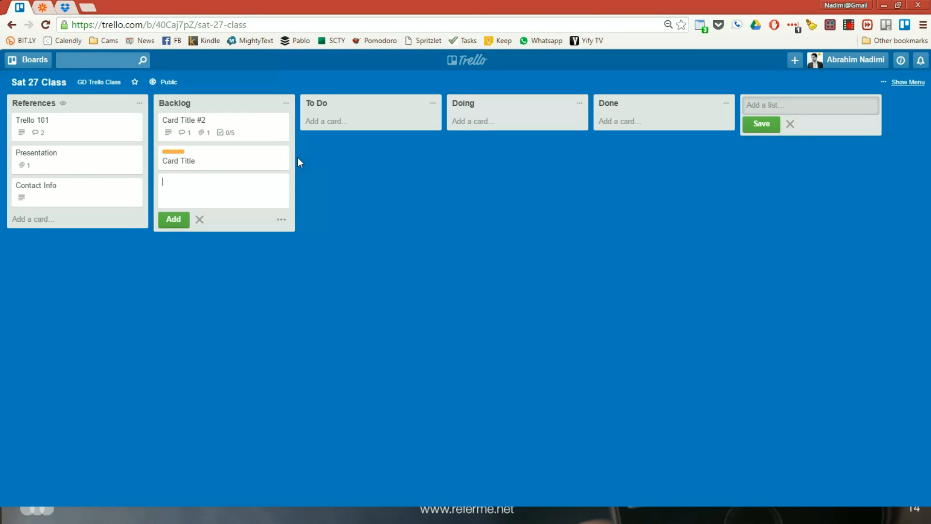
left_click(239, 164)
left_click(612, 143)
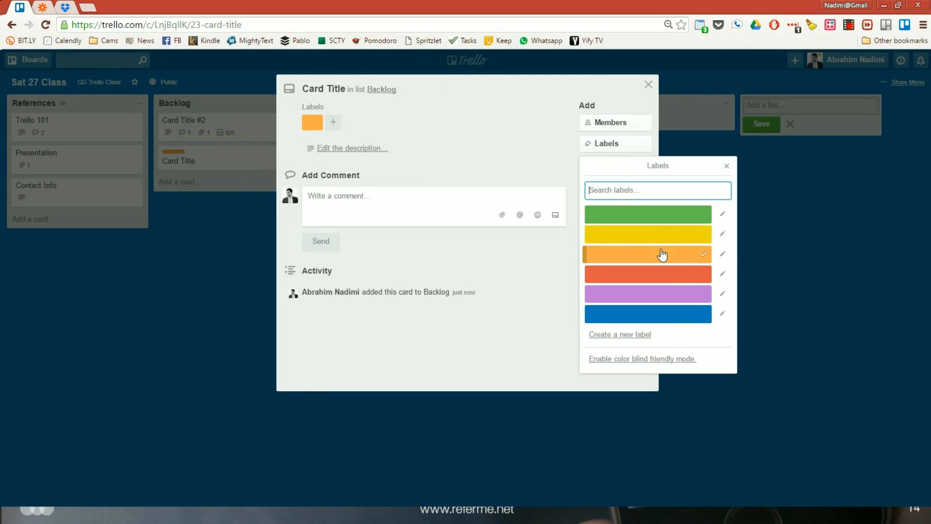
left_click(677, 257)
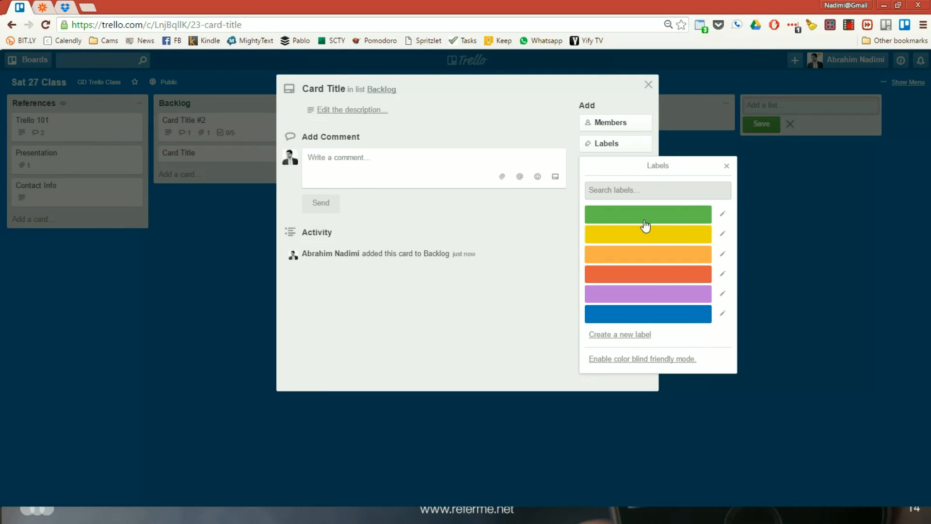
left_click(648, 85)
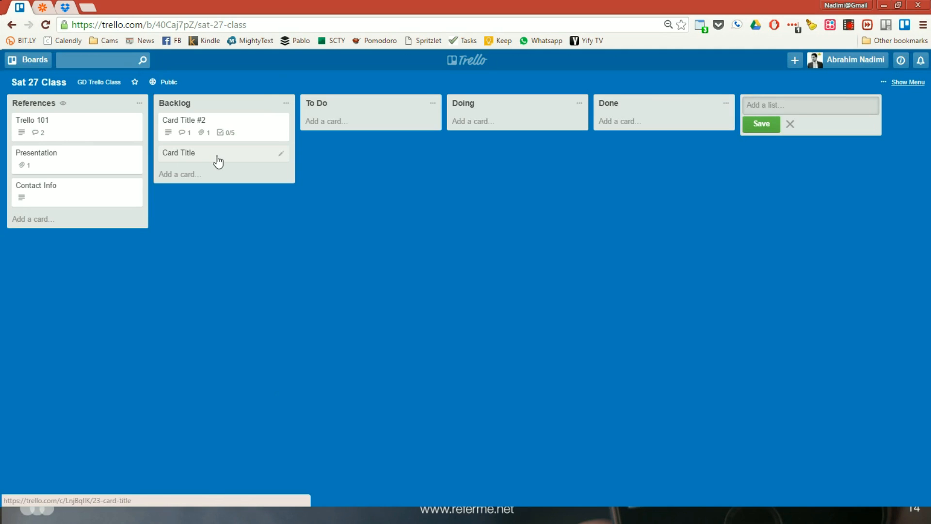
key("l")
left_click(421, 173)
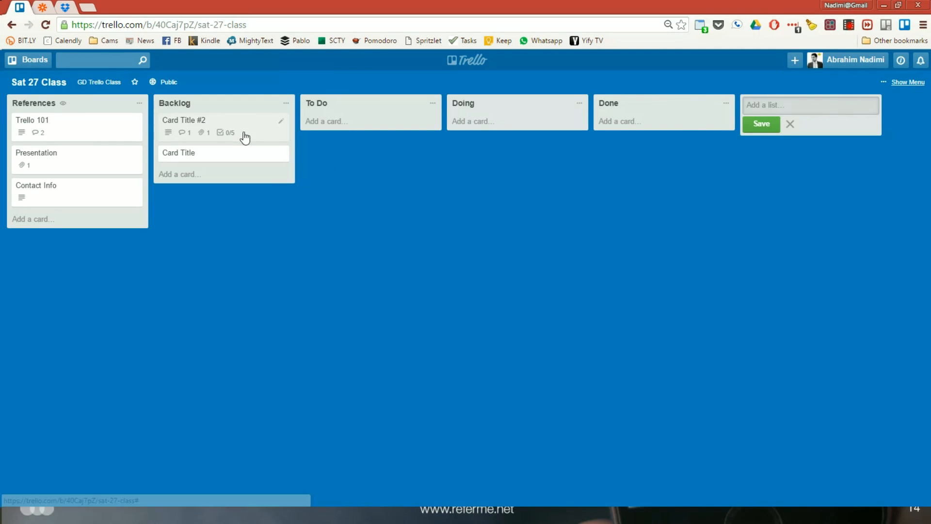
Try "#3" in a new Backlog card's title, then add the card as "Card Title 3"
left_click(179, 174)
type("Card Title #3")
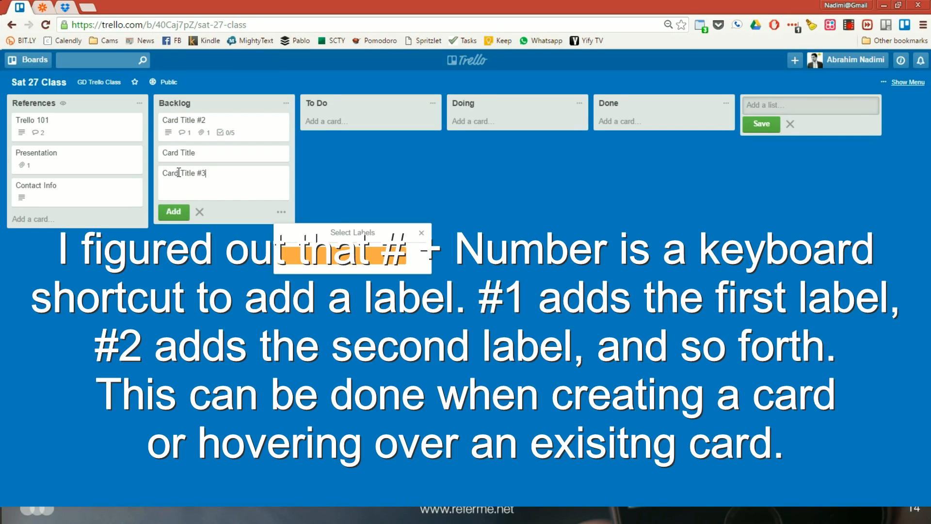
key("BackSpace")
key("BackSpace")
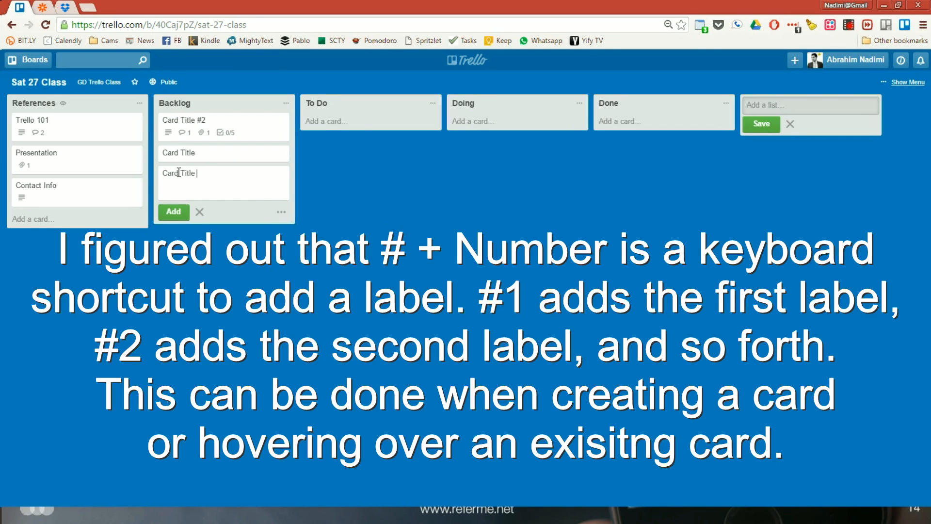
type("#3")
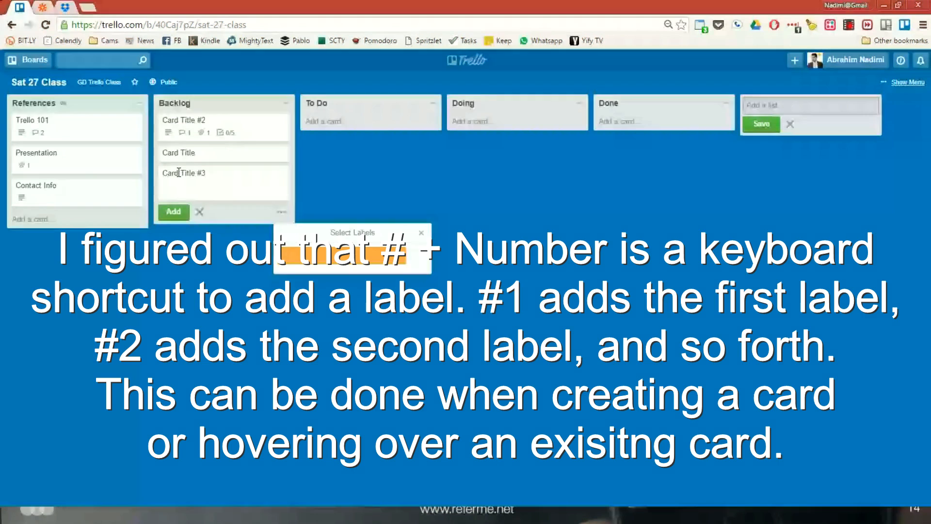
key("BackSpace")
key("BackSpace")
type("3")
key("Return")
Open the "Card Title 3" card to view its details and close it, twice
left_click(178, 172)
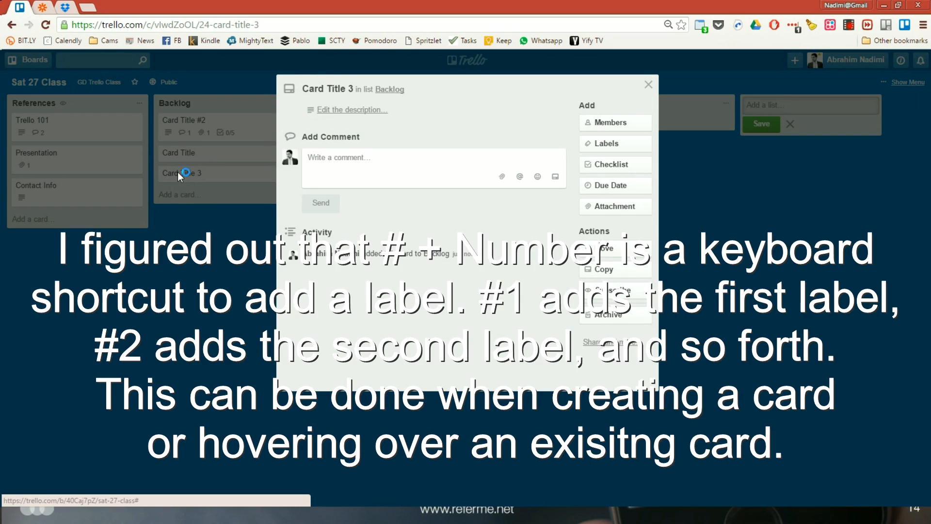
left_click(649, 85)
left_click(221, 175)
left_click(650, 84)
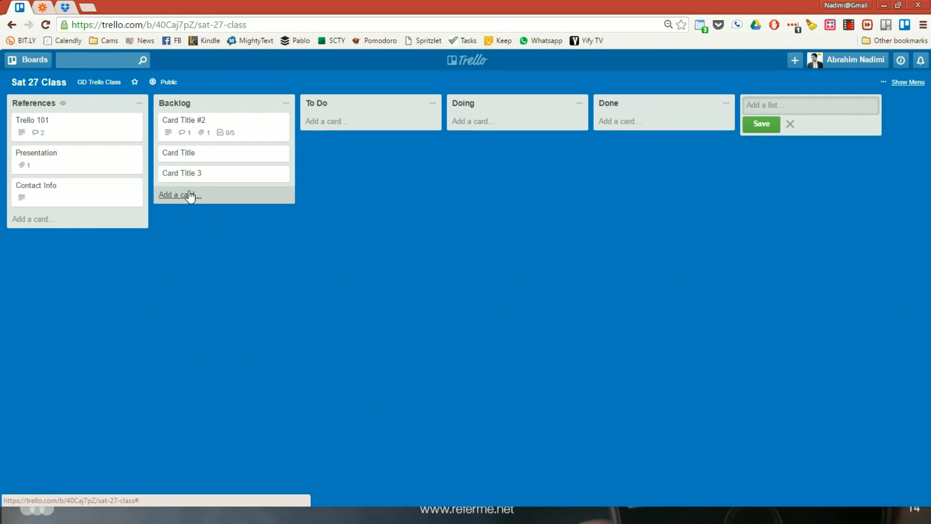
Add a card "Card Title 4" to the Backlog list so it opens directly, and start its description without entering anything
left_click(189, 195)
type("Card Title 4")
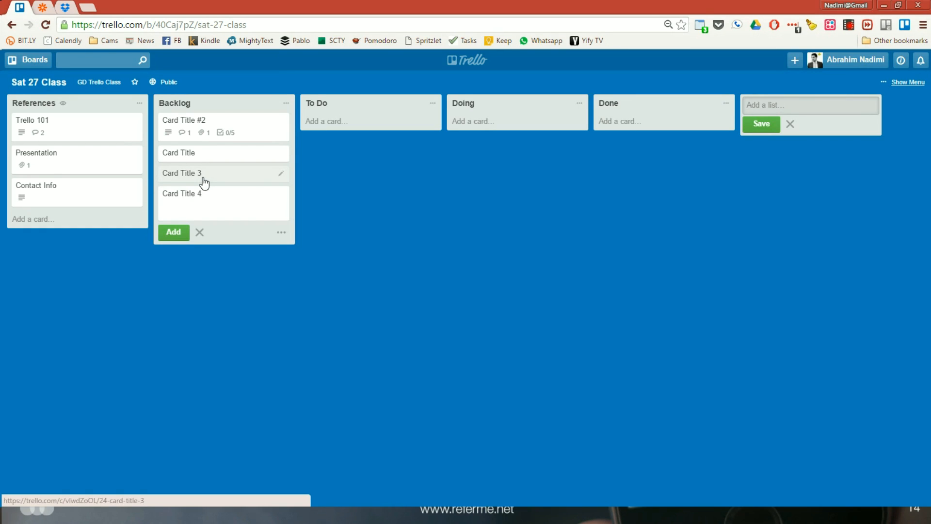
key("shift+Return")
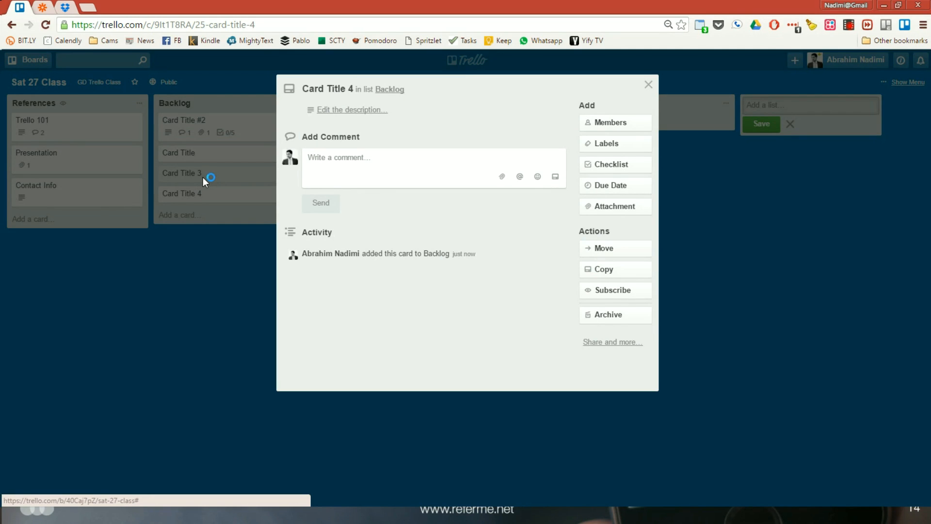
left_click(438, 121)
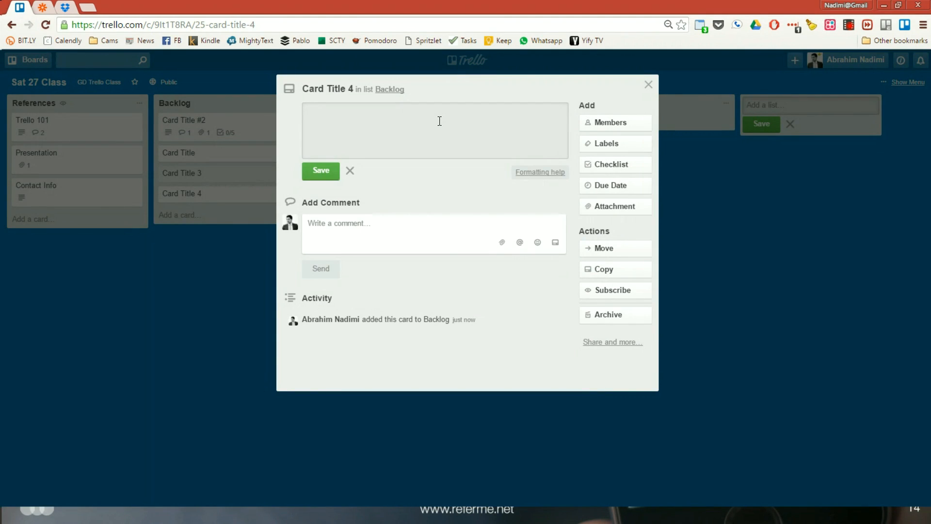
key("Escape")
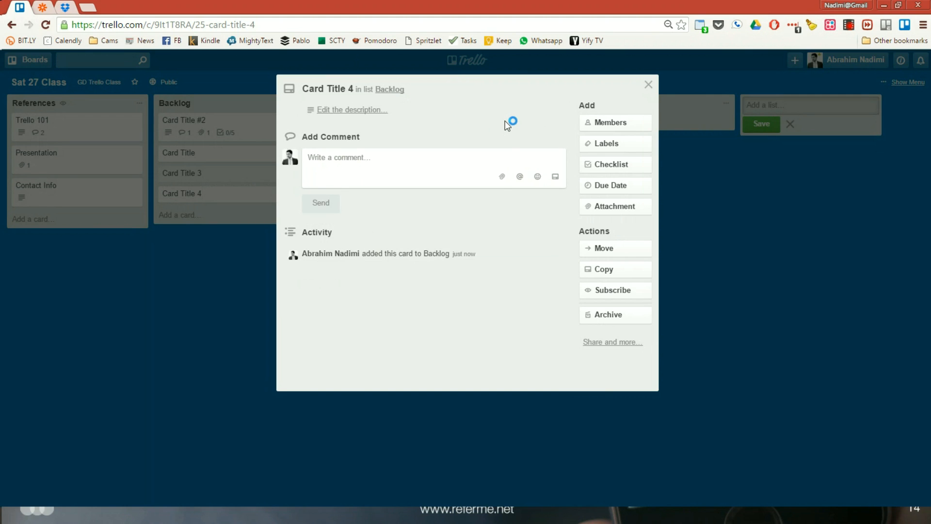
Permanently delete the cards "Card Title 4", "Card Title 3" and "Card Title" from the Backlog list
left_click(590, 344)
left_click(678, 491)
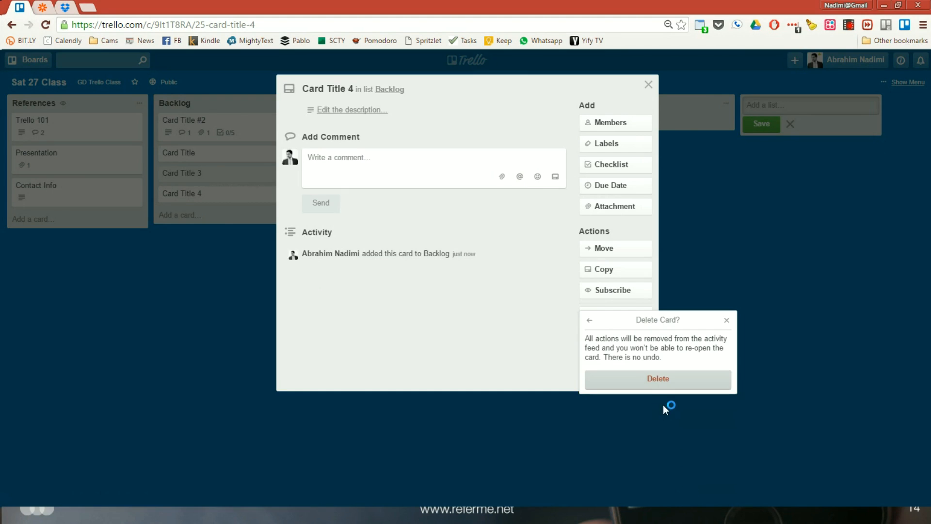
left_click(638, 374)
left_click(228, 172)
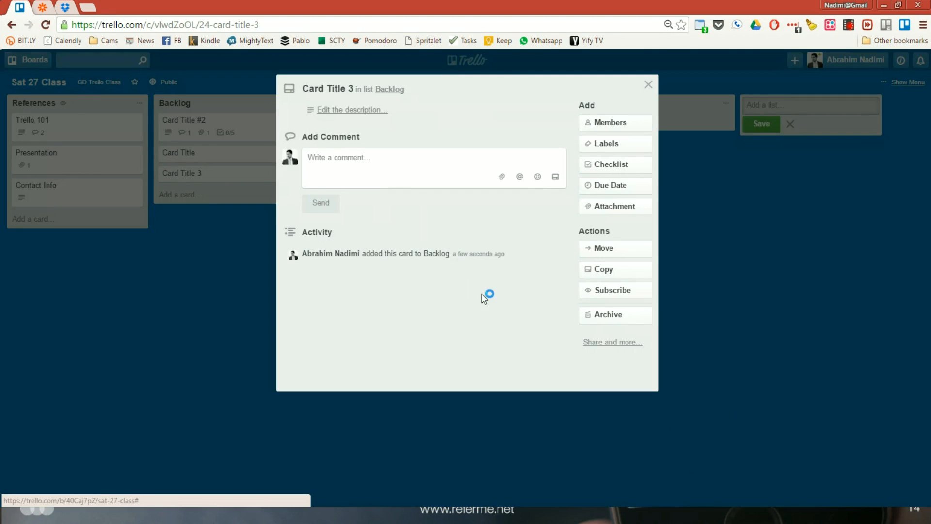
left_click(607, 343)
left_click(687, 491)
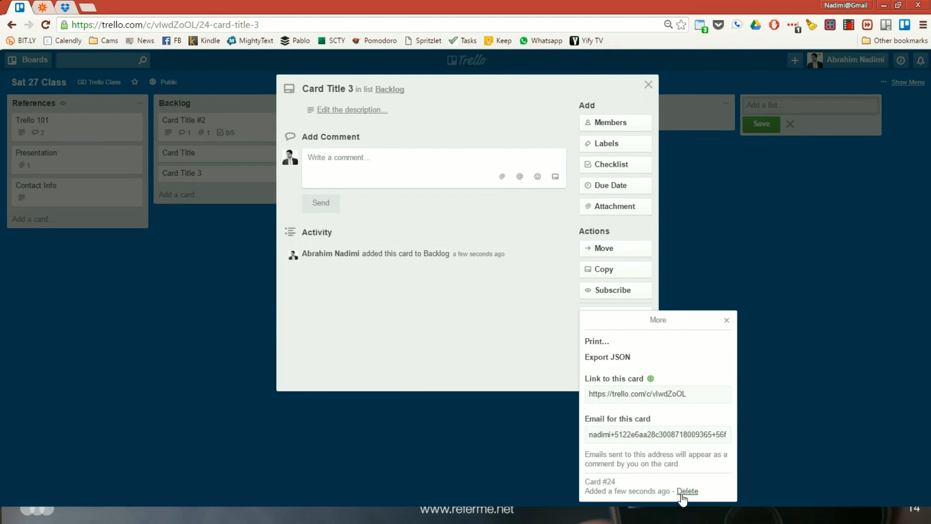
left_click(673, 382)
left_click(212, 154)
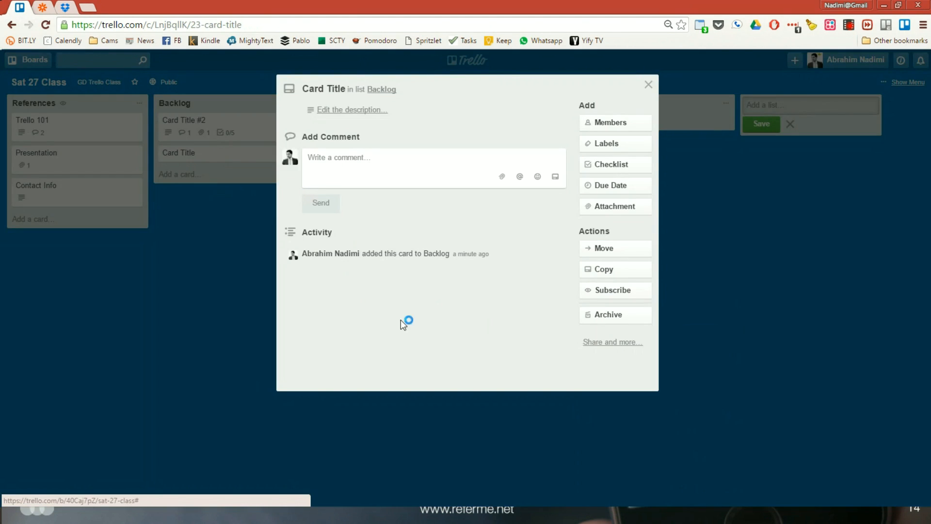
left_click(608, 345)
left_click(702, 491)
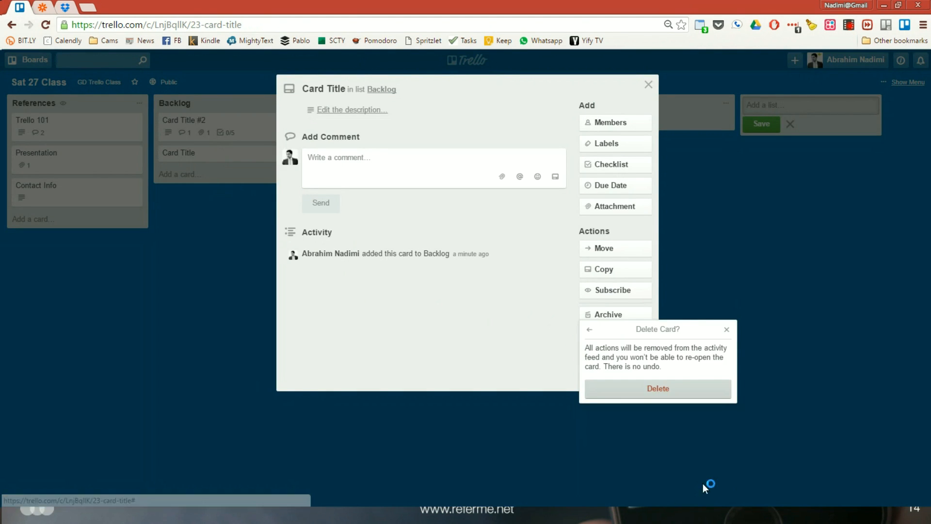
left_click(665, 388)
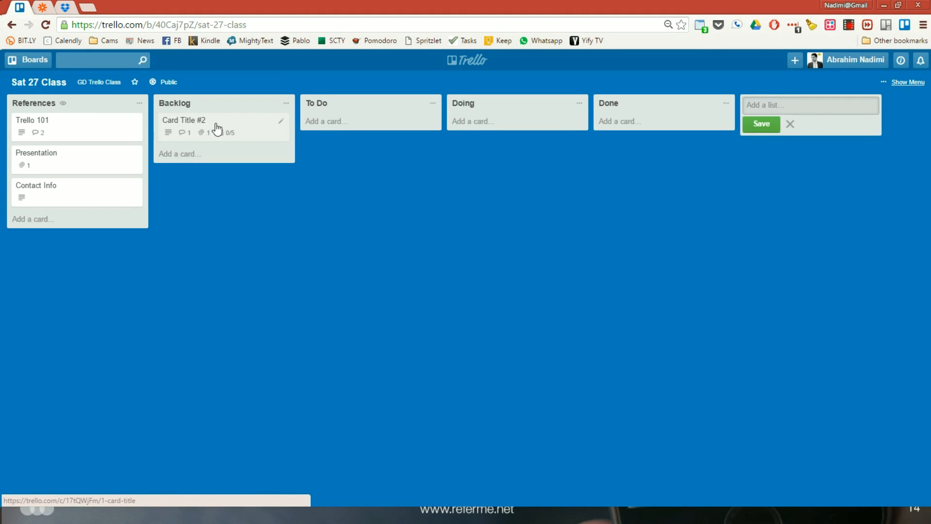
Open the labels of the "Card Title #2" card and name the green label "Money"
left_click(217, 128)
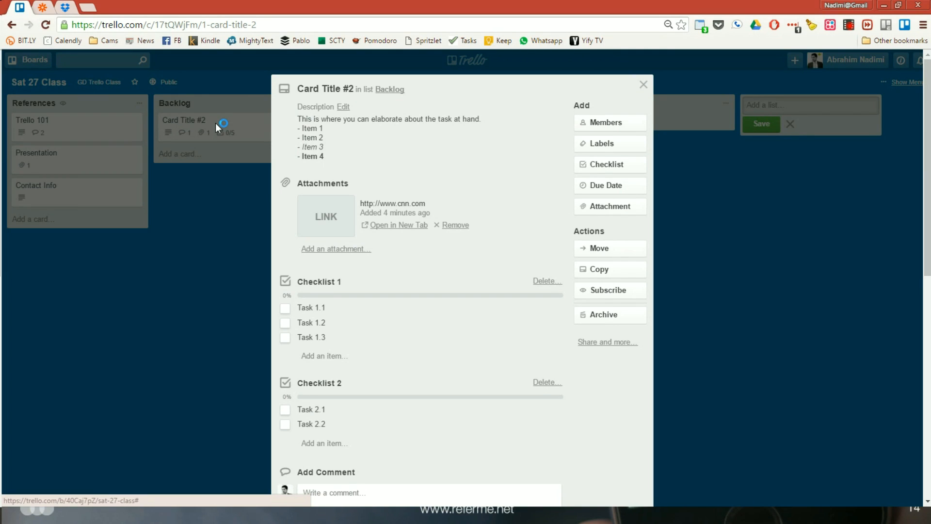
left_click(600, 145)
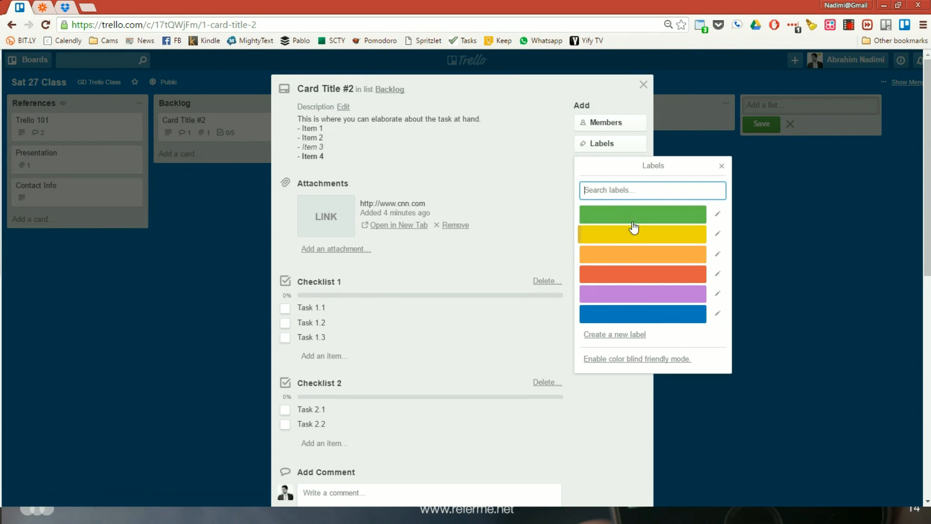
left_click(718, 214)
type("Fin")
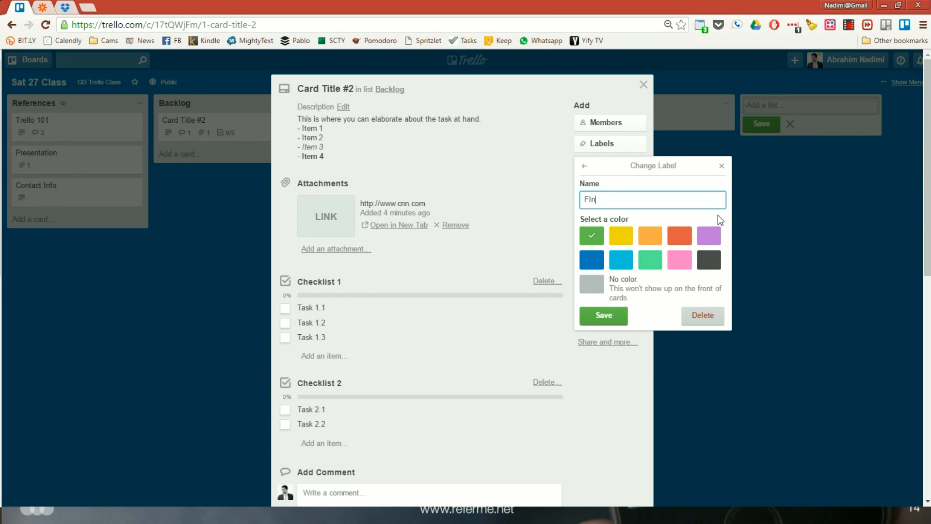
key("BackSpace")
key("BackSpace")
key("BackSpace")
type("Money")
left_click(604, 316)
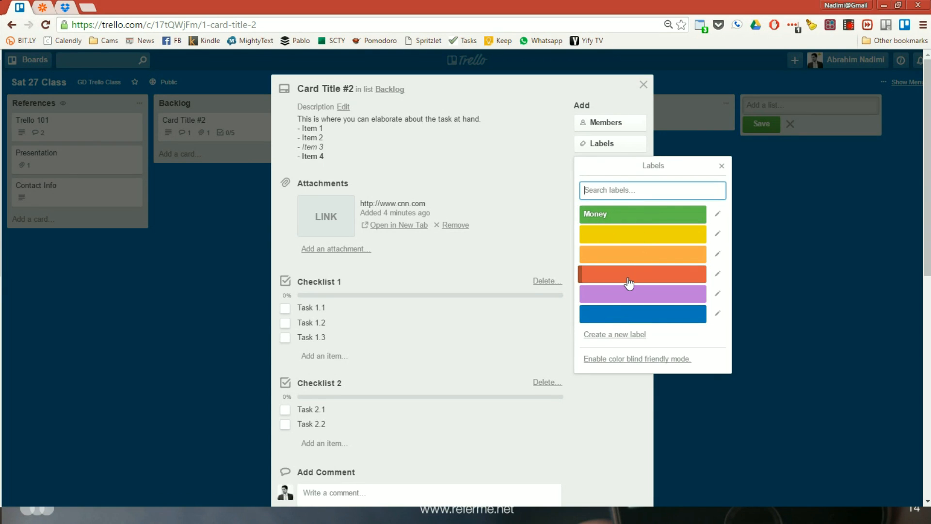
Name the red label "Bill"
left_click(715, 276)
type("Bill")
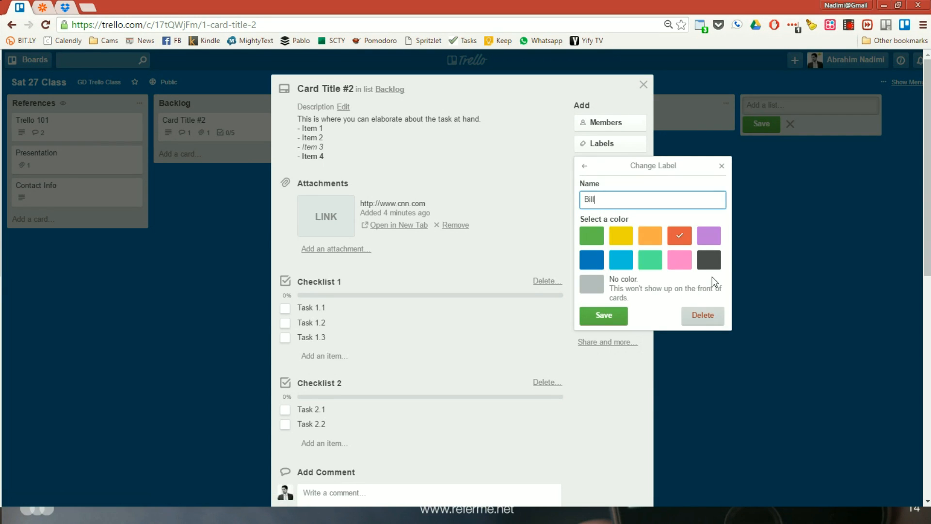
left_click(611, 319)
Name the yellow label "Parking Tickets" and close the label list
left_click(717, 234)
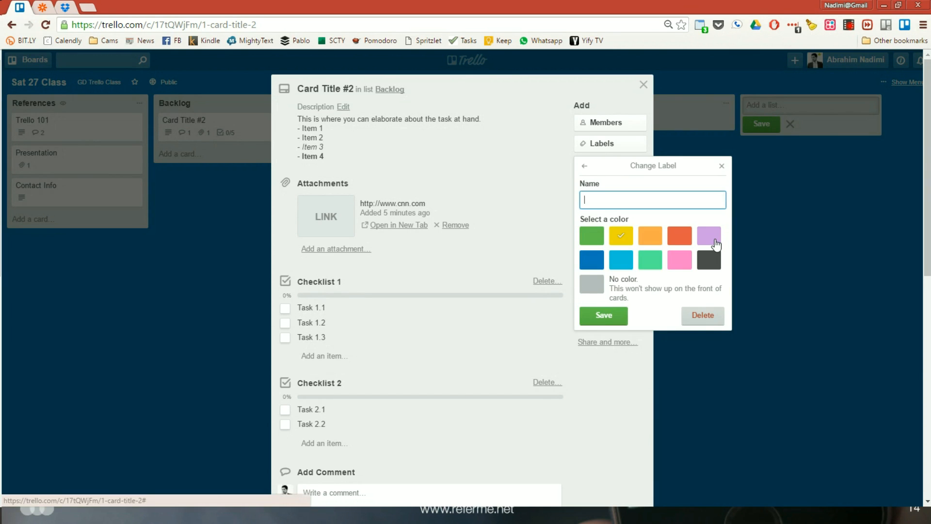
type("Parking Ticketes")
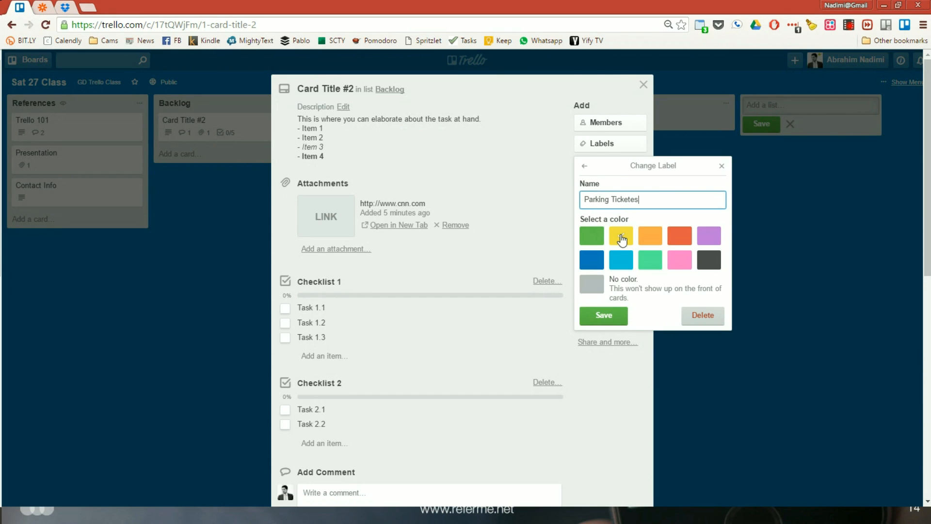
key("BackSpace")
key("BackSpace")
type("s")
left_click(604, 314)
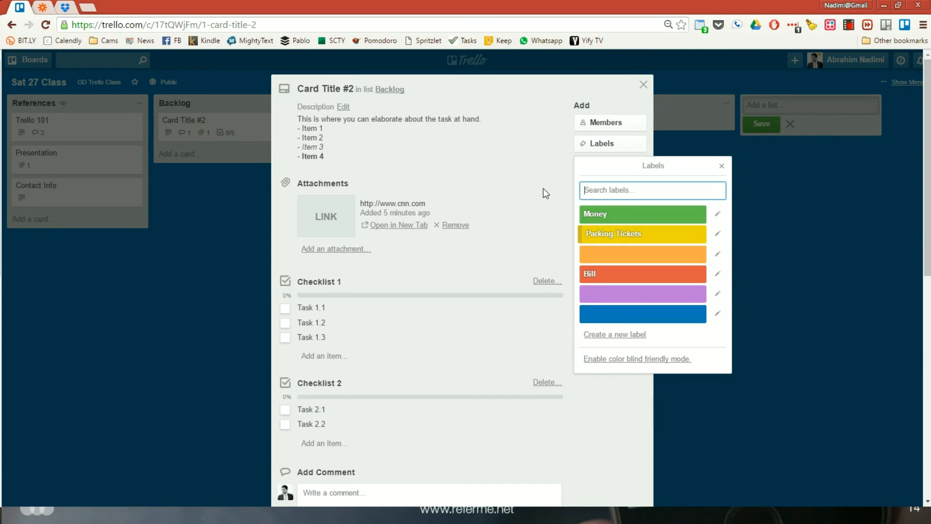
left_click(722, 167)
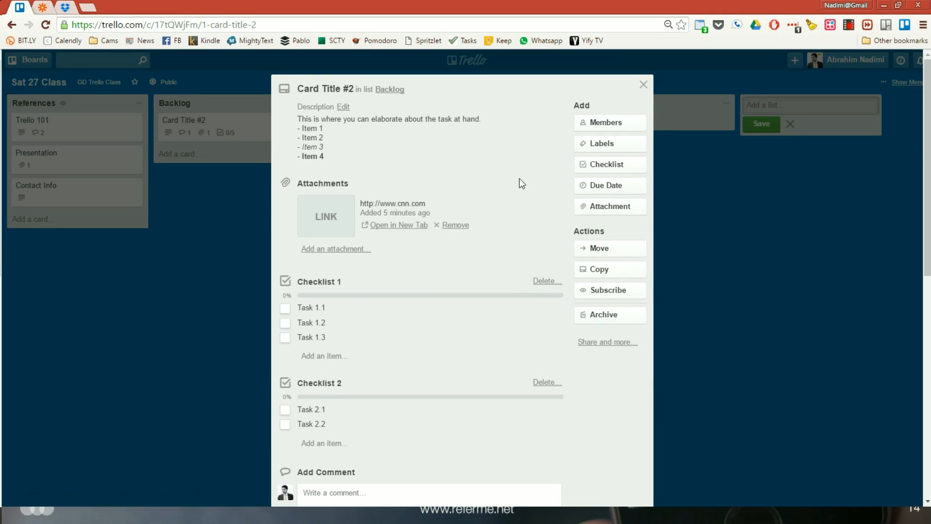
Apply the Money, Parking Tickets and Bill labels to "Card Title #2", remove Money again, and close the card
left_click(616, 144)
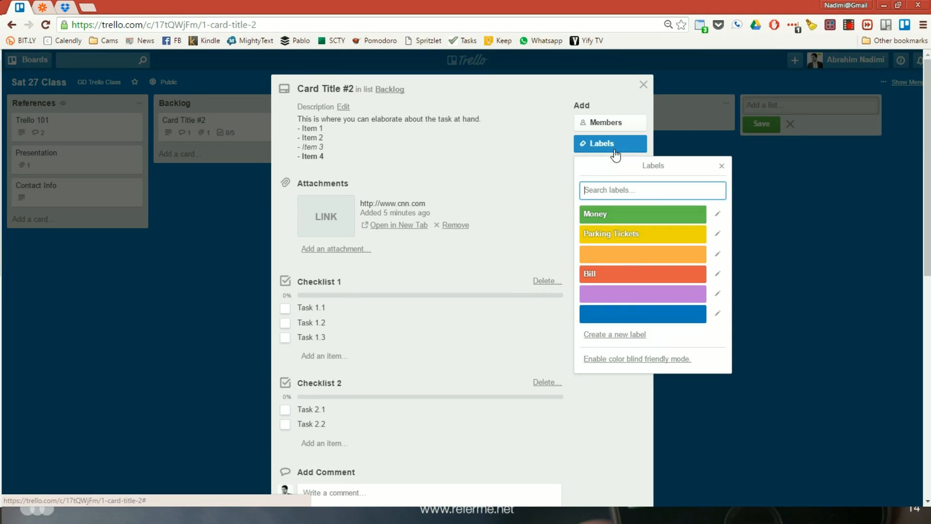
left_click(606, 221)
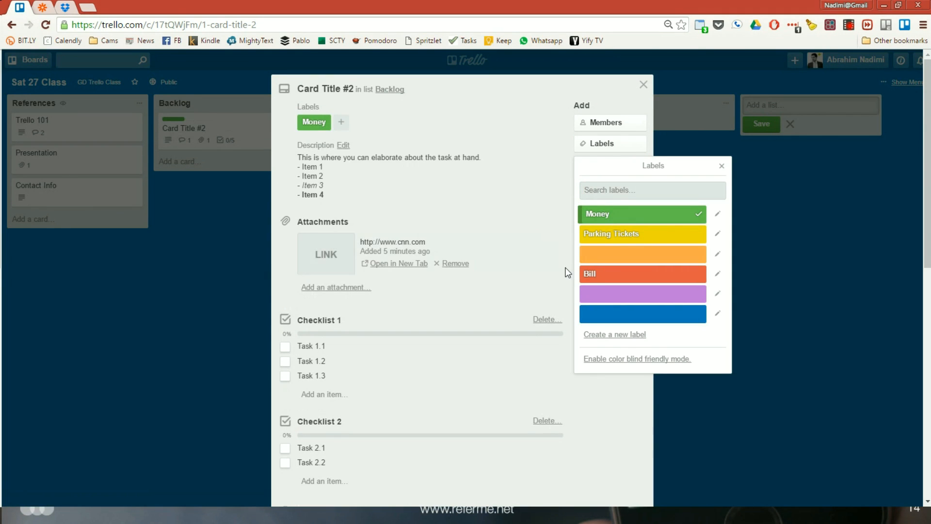
left_click(606, 236)
left_click(598, 273)
left_click(609, 214)
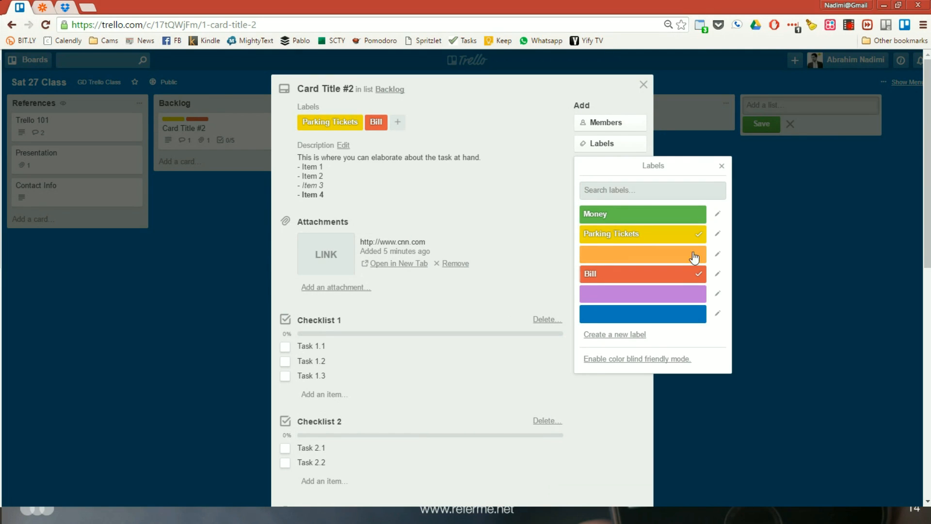
left_click(721, 166)
left_click(643, 85)
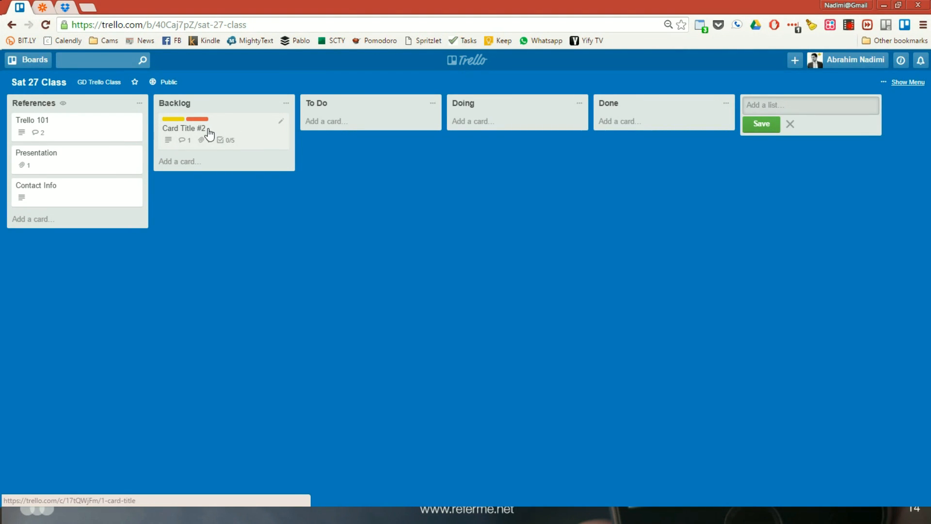
Remove the Parking Tickets and Bill labels from the "Card Title #2" card
key("l")
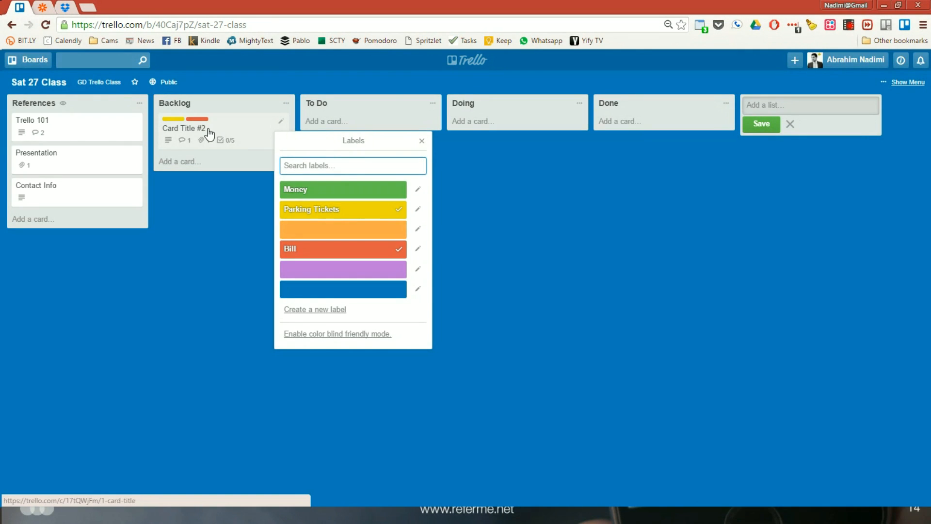
left_click(334, 218)
left_click(334, 256)
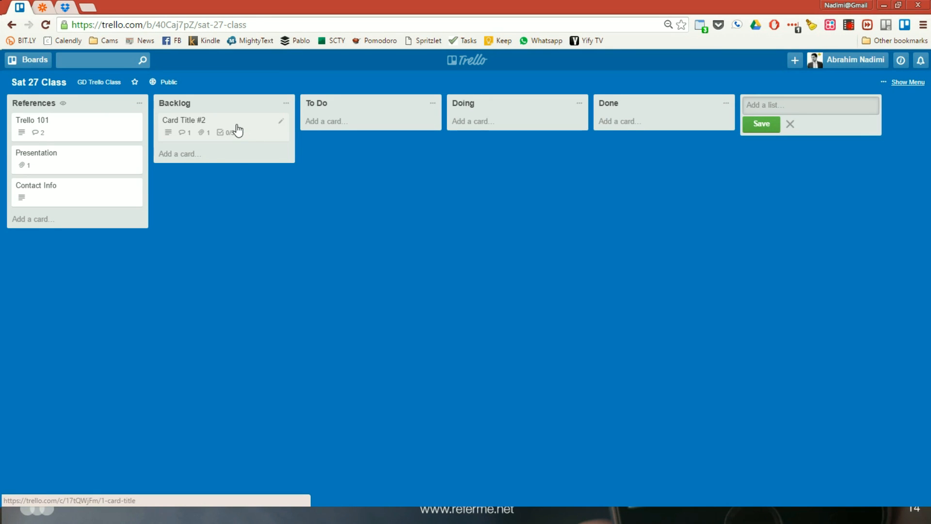
Enable color blind friendly mode for the labels, disable it again and close the label list
key("l")
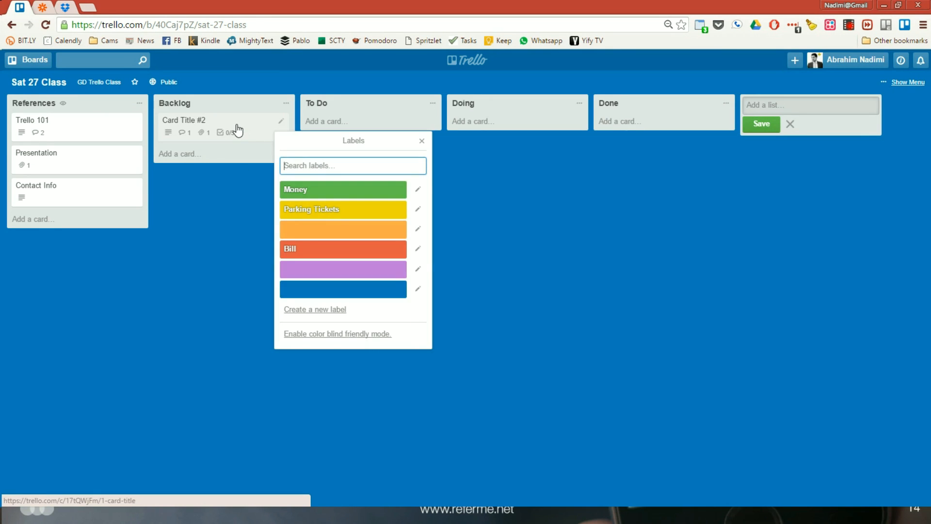
left_click(371, 340)
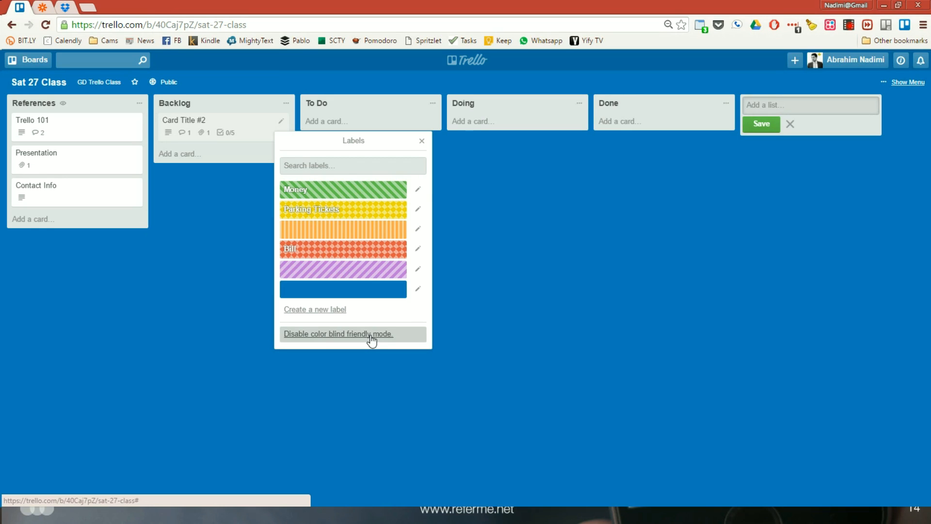
left_click(372, 340)
left_click(230, 219)
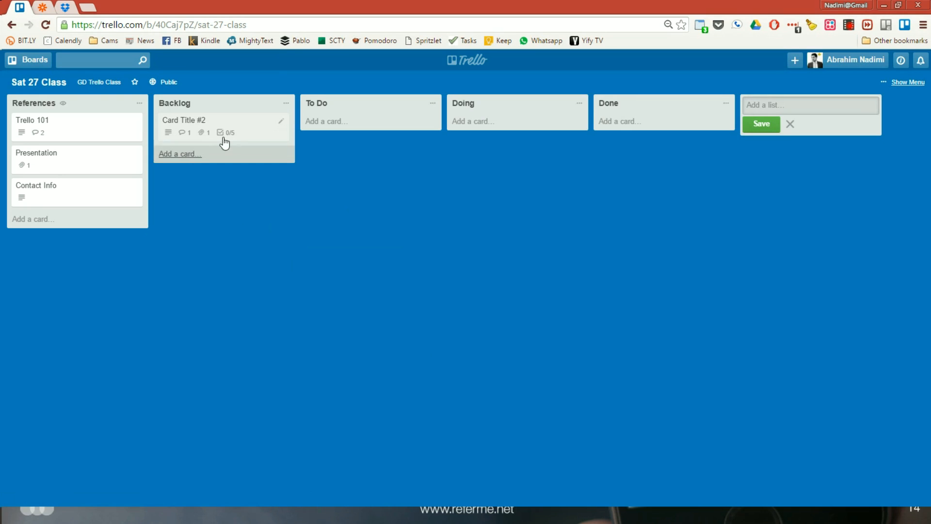
left_click_drag(189, 133, 256, 132)
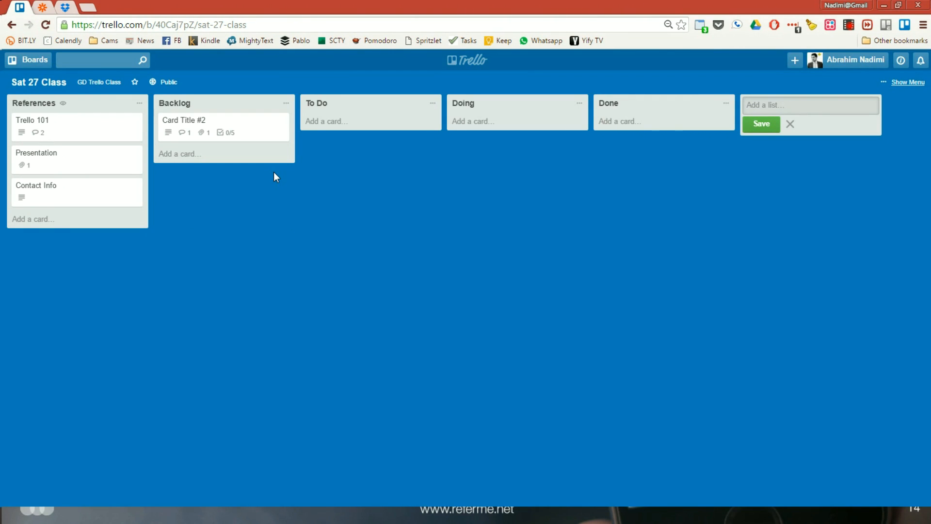
Switch to the Zapier dashboard and look through the list of zaps that connect apps to Trello
left_click(42, 7)
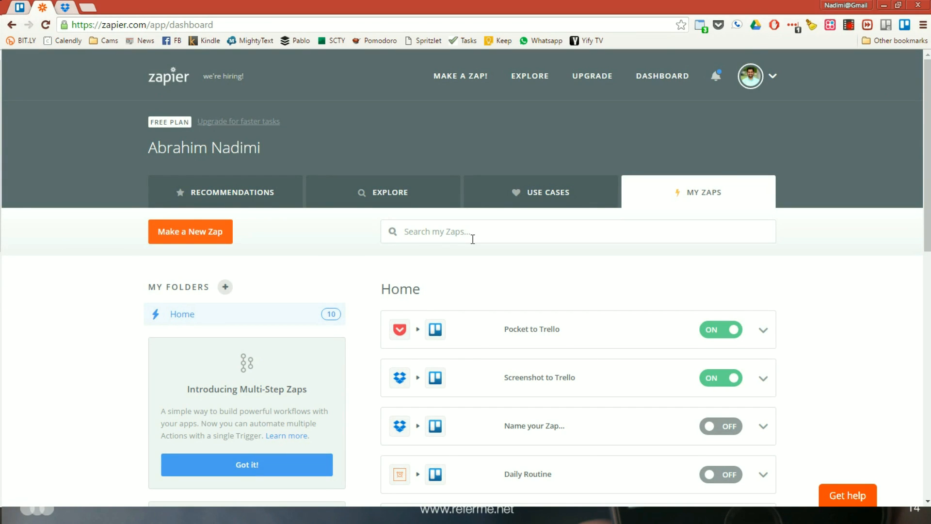
scroll(473, 241, "down", 2)
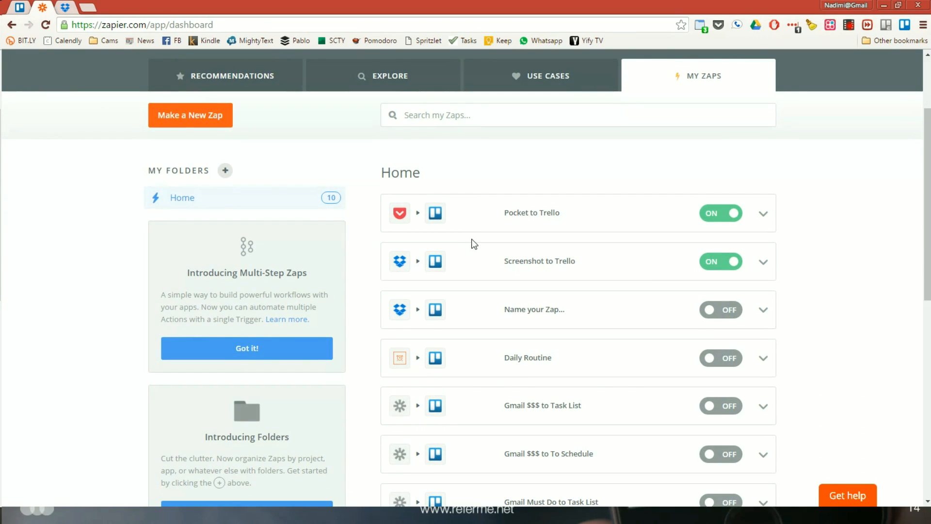
scroll(474, 243, "up", 2)
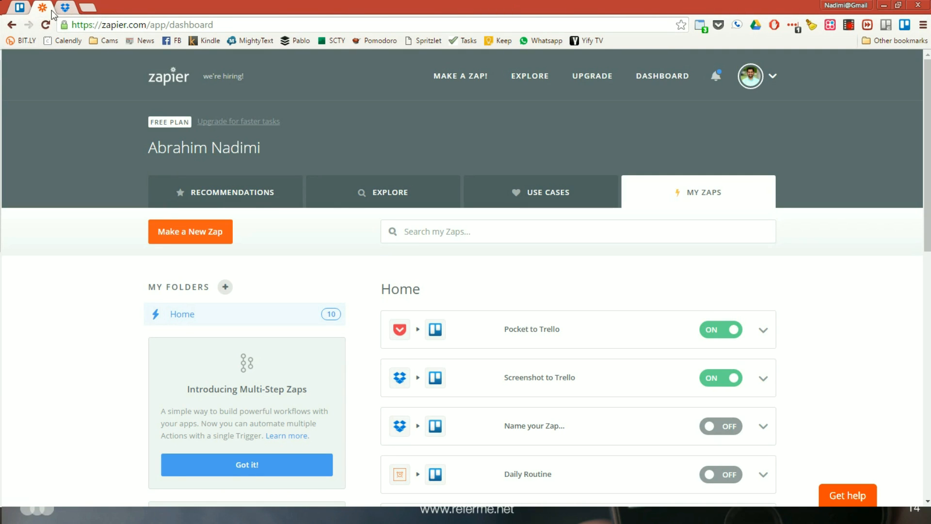
Load cnn.com in a new browser tab, save the page to Pocket and dismiss the Pocket popup
left_click(87, 7)
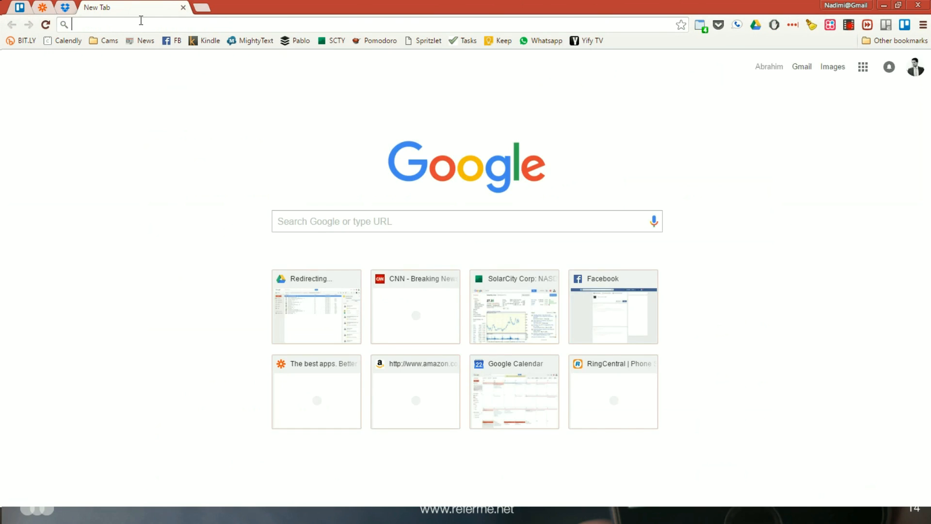
type("cnn.com")
key("Return")
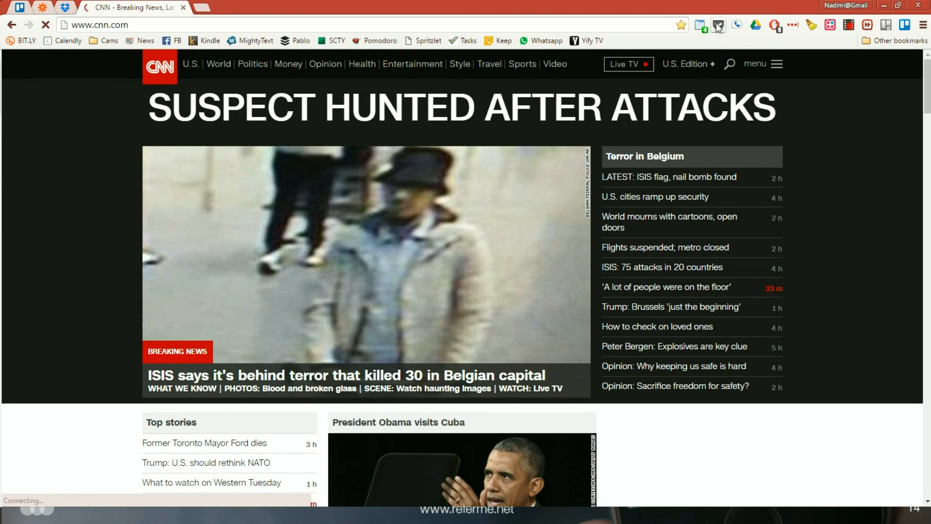
left_click(719, 26)
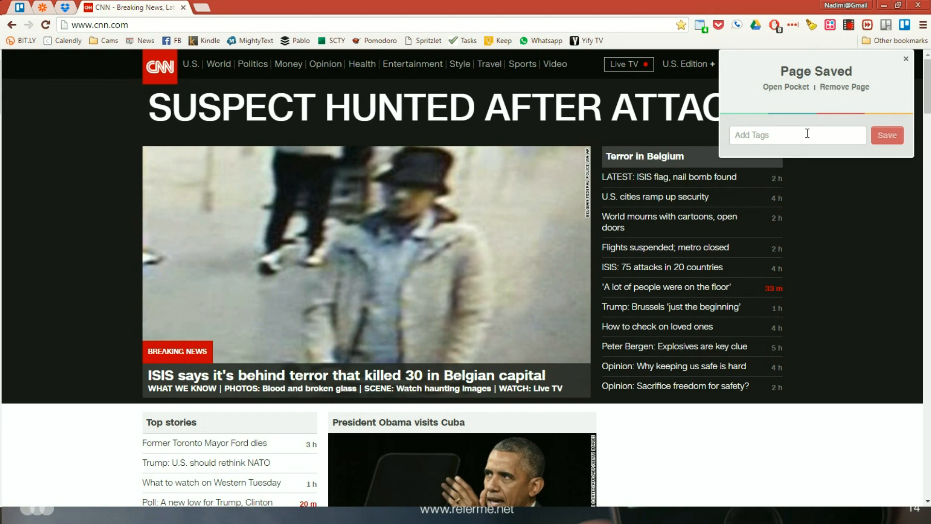
left_click(906, 60)
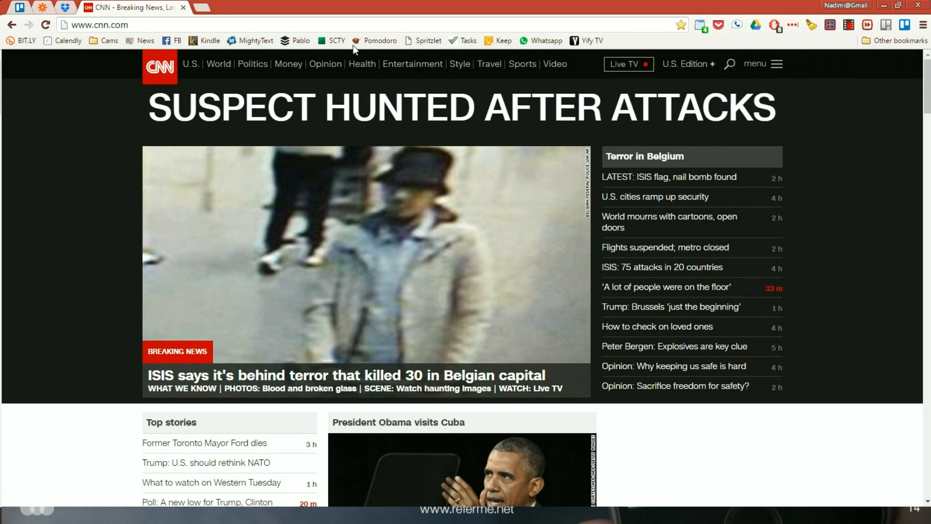
Return to the Sat 27 Class board in Trello and close the CNN tab
left_click(22, 6)
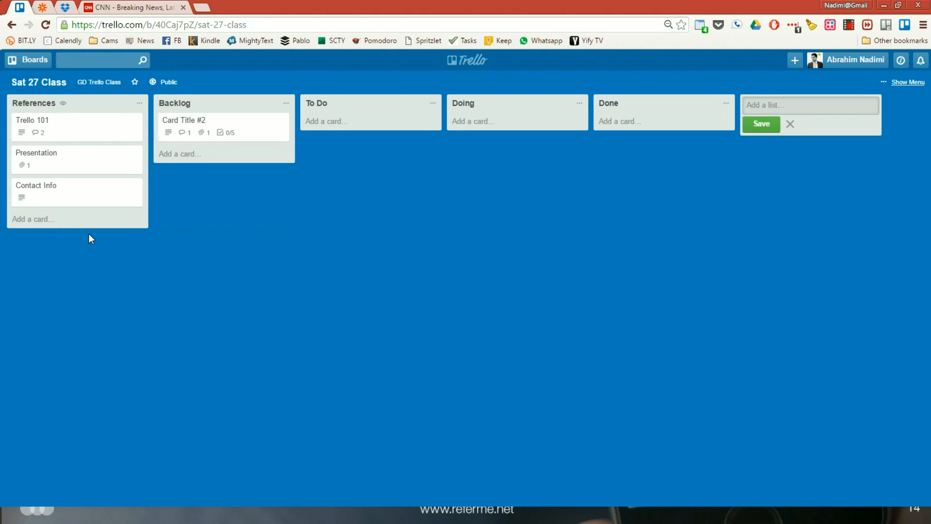
middle_click(86, 6)
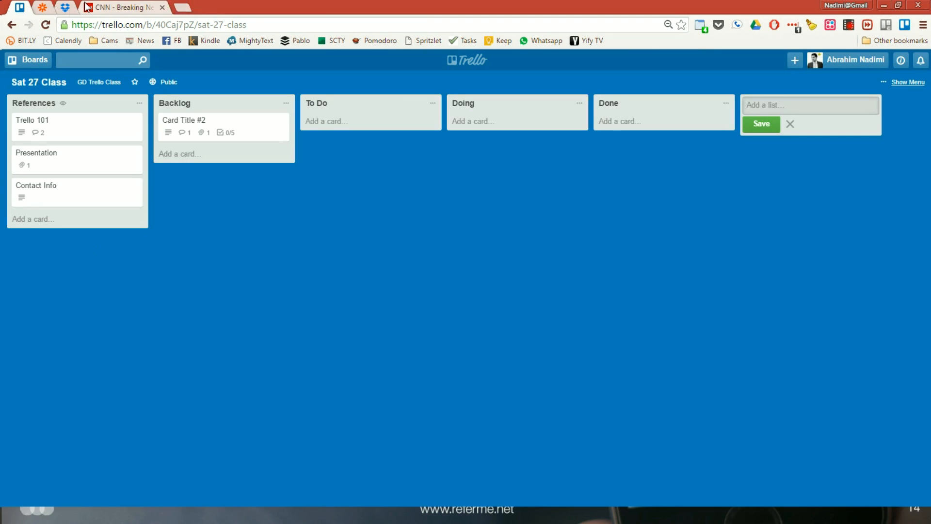
Switch to the Zapier dashboard and open the "Pocket to Trello" zap for editing
left_click(42, 9)
scroll(447, 280, "down", 3)
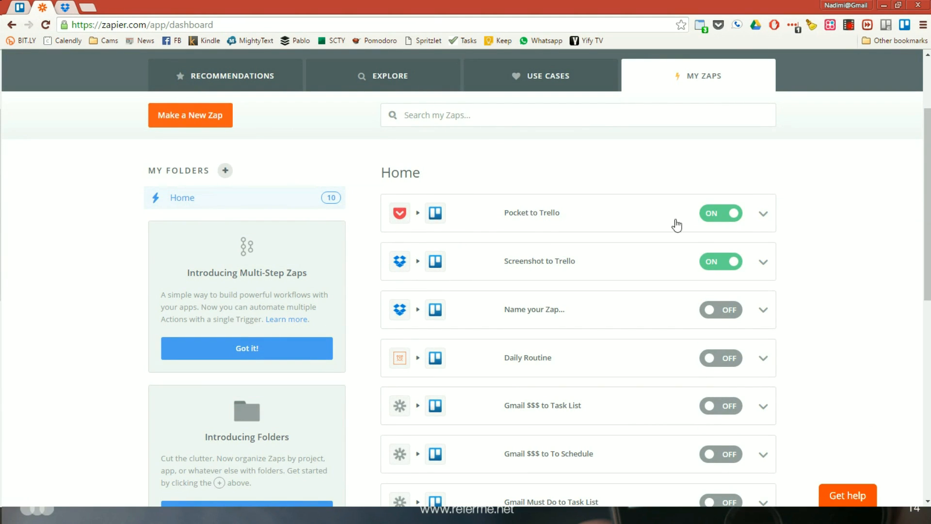
left_click(762, 219)
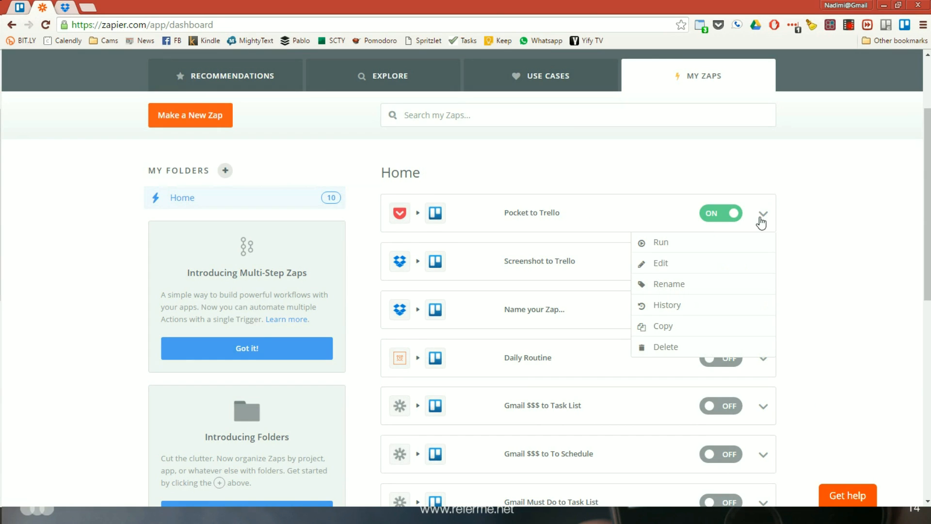
left_click(667, 253)
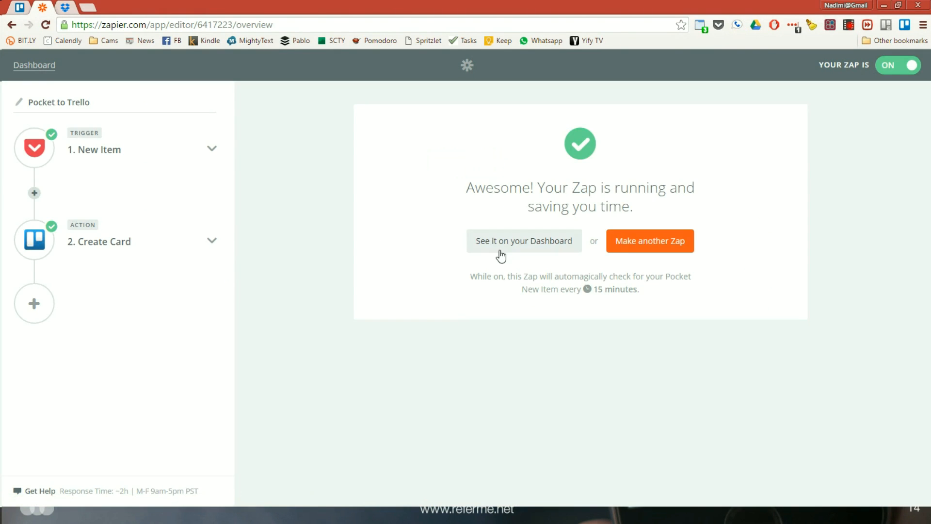
Choose Pocket as the zap's trigger app and keep New Item as its trigger
left_click(215, 150)
left_click(89, 151)
left_click(105, 173)
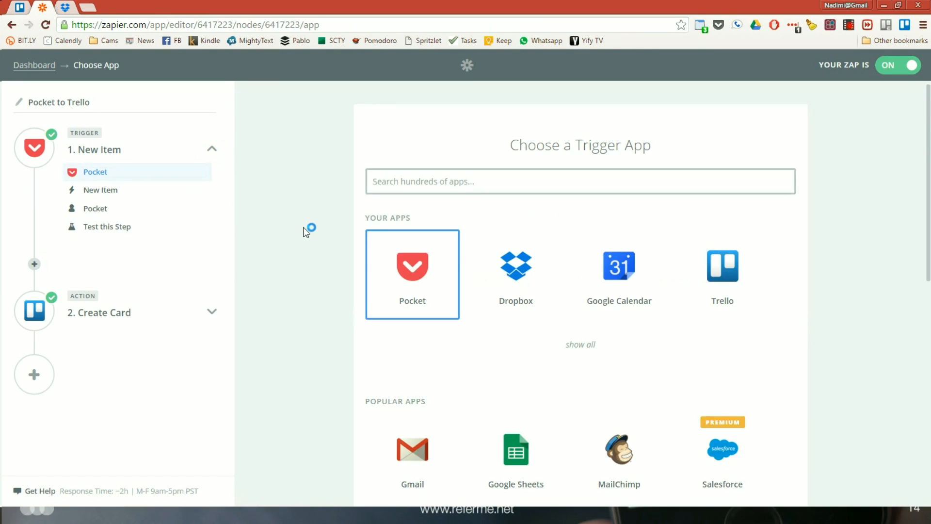
left_click(407, 285)
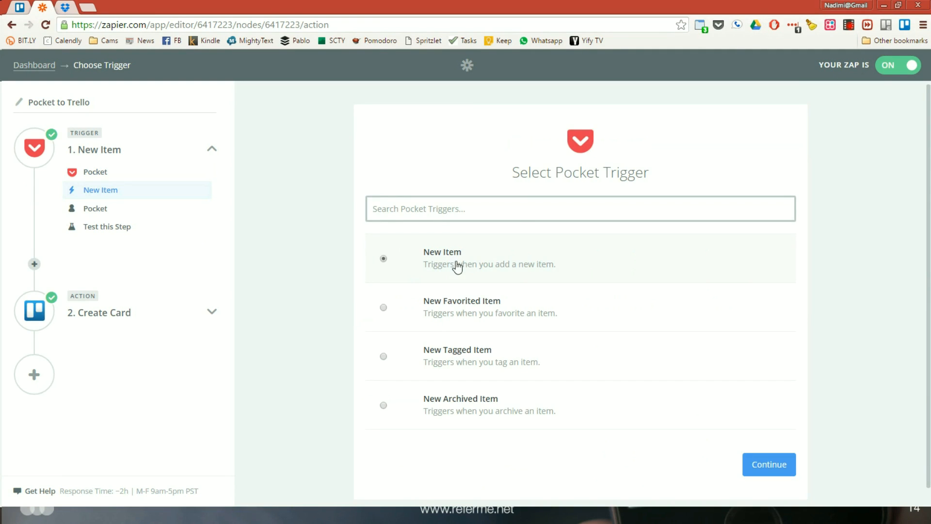
scroll(563, 250, "down", 1)
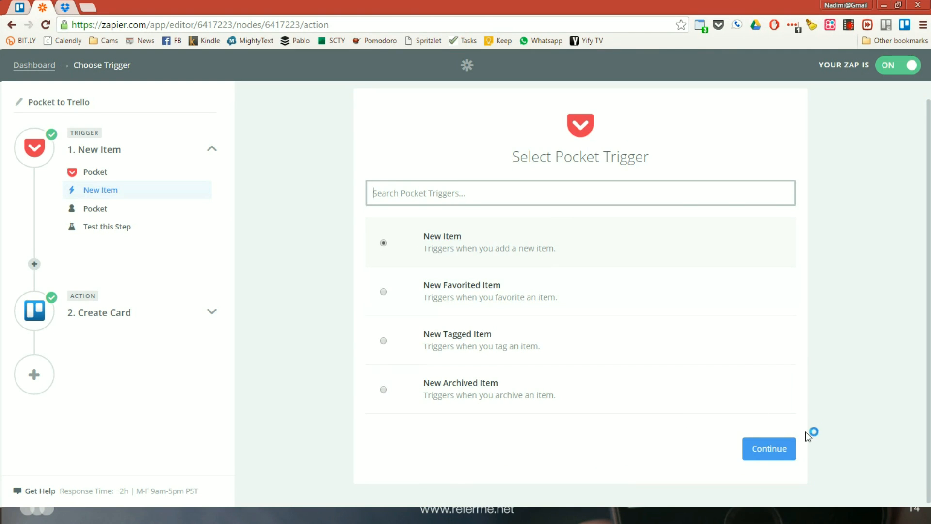
left_click(758, 457)
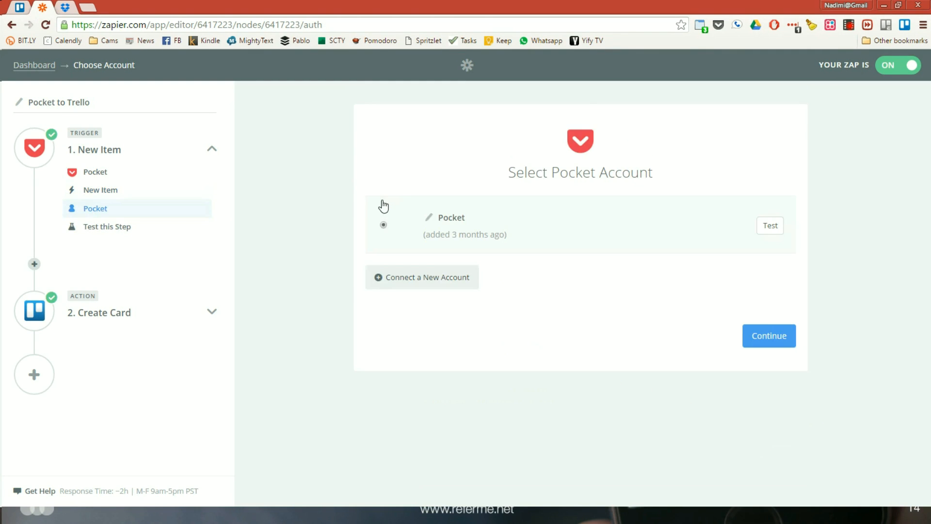
Test the connected Pocket account and continue through the trigger test to complete the trigger setup
left_click(766, 227)
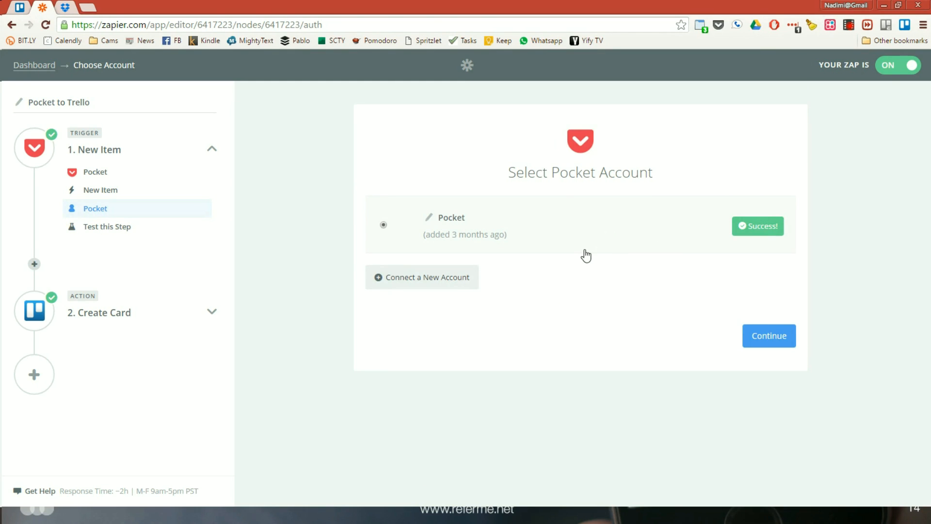
left_click(787, 340)
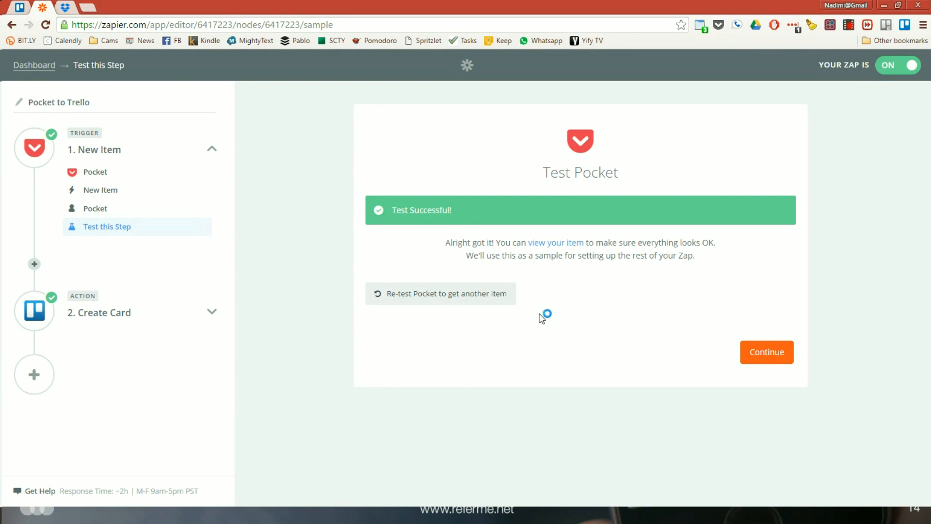
left_click(774, 357)
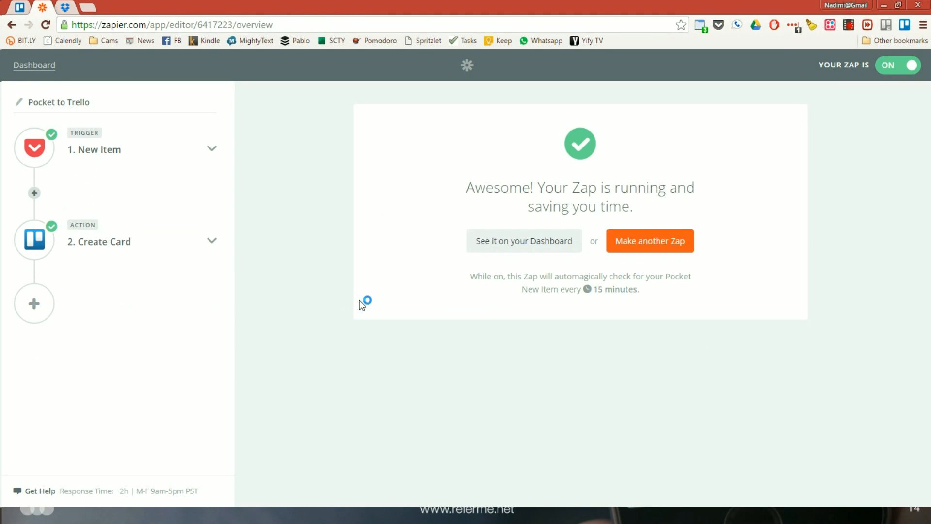
Choose Trello as the zap's action app and keep Create Card as its action
left_click(212, 242)
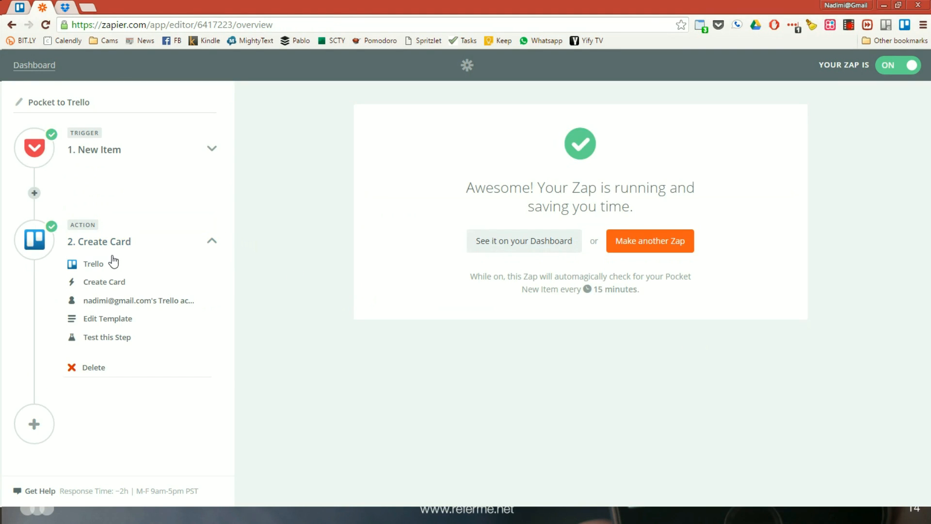
left_click(93, 264)
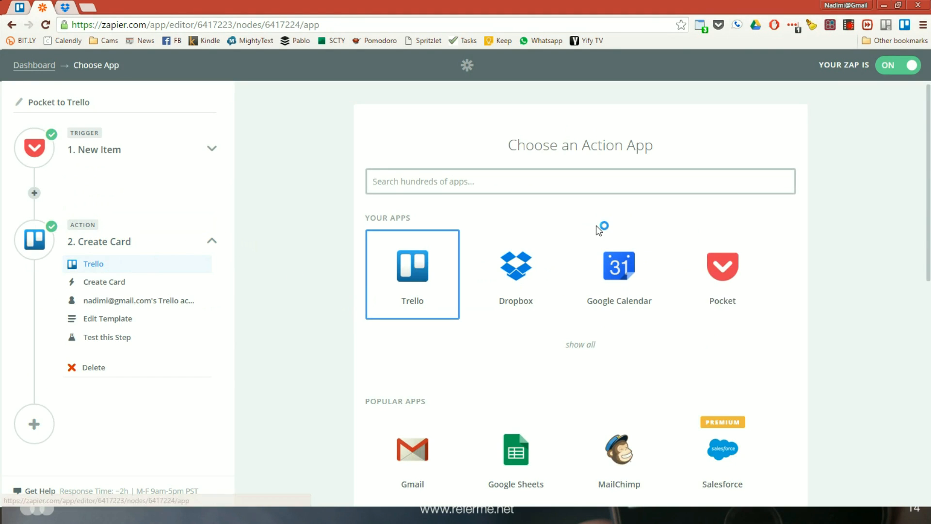
left_click(419, 263)
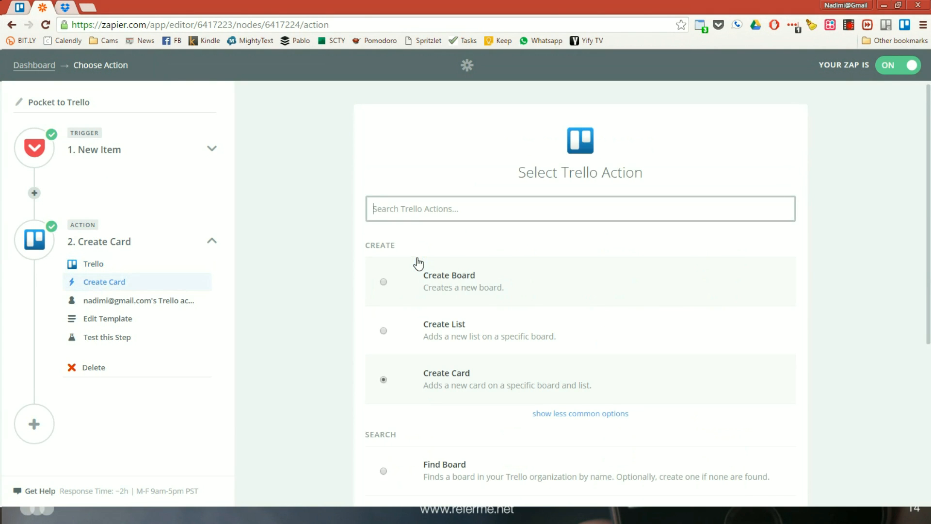
scroll(625, 246, "down", 3)
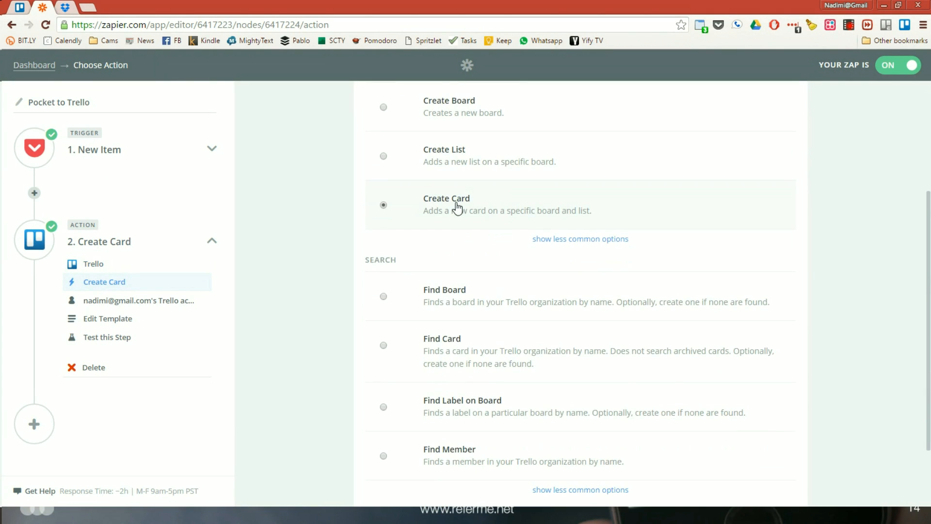
scroll(458, 208, "down", 2)
scroll(718, 377, "up", 4)
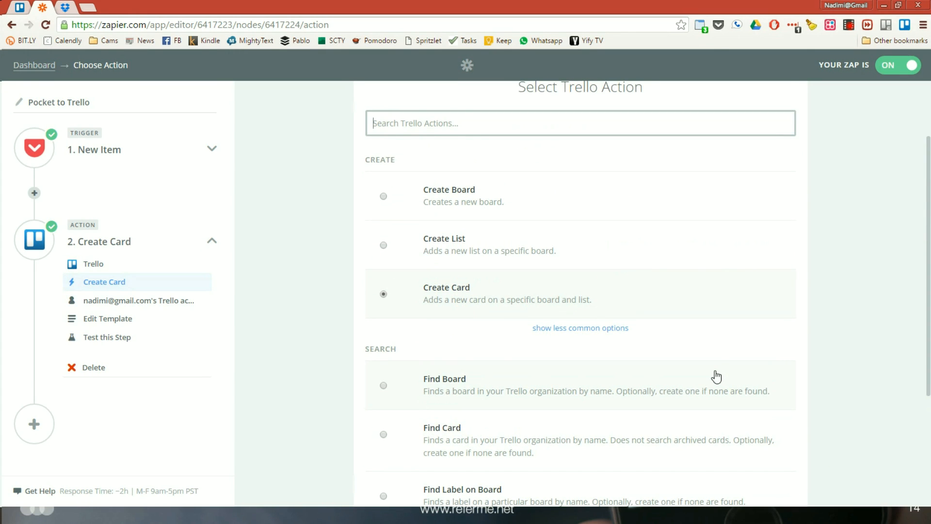
scroll(717, 376, "down", 4)
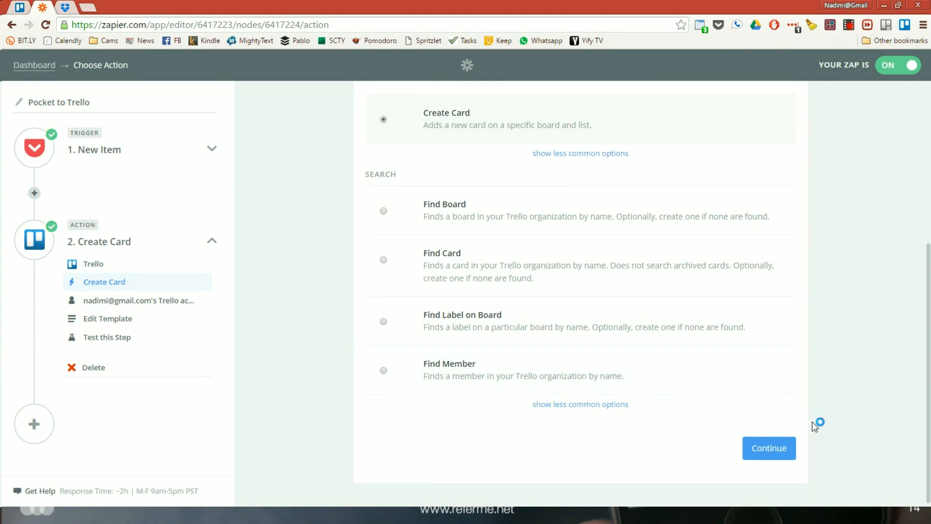
left_click(772, 447)
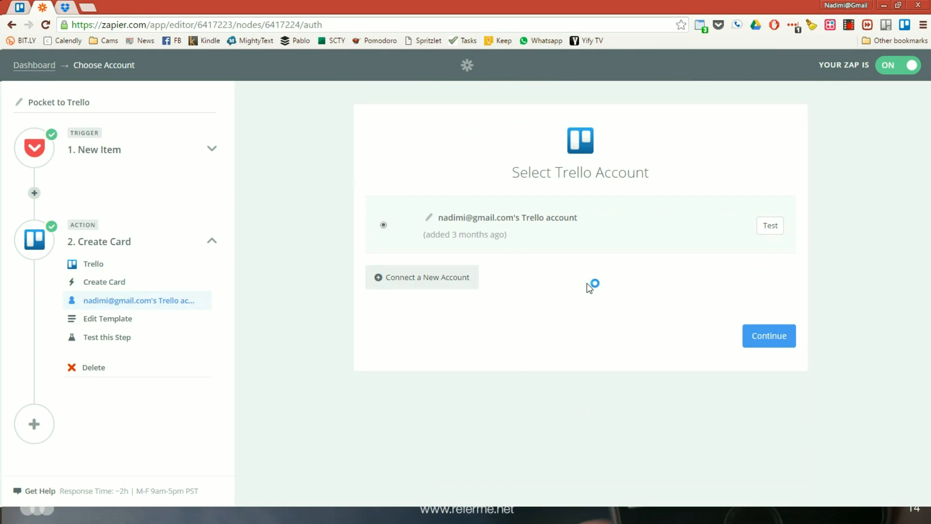
Test the connected Trello account and continue to the card template
left_click(772, 226)
left_click(768, 340)
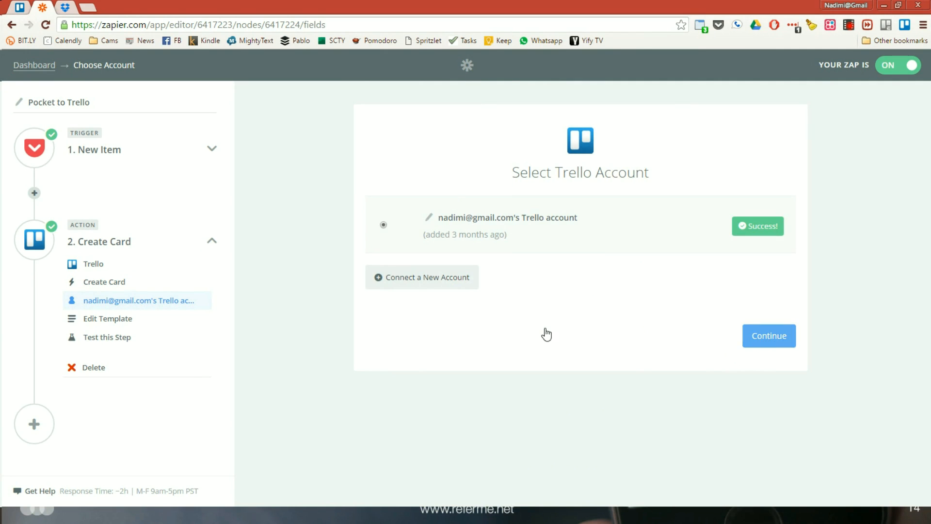
Try To Do as the Trello card's target list, and restore Backlog as the list
scroll(547, 333, "down", 1)
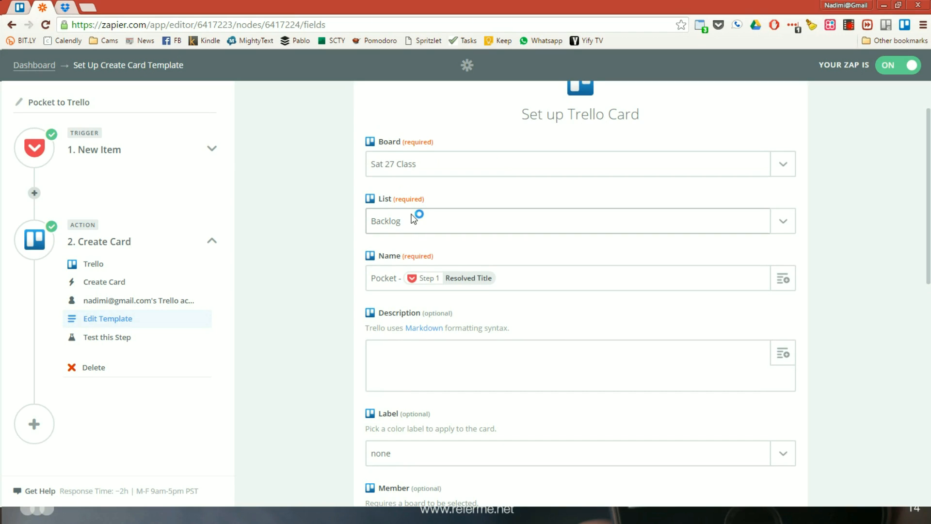
left_click(792, 232)
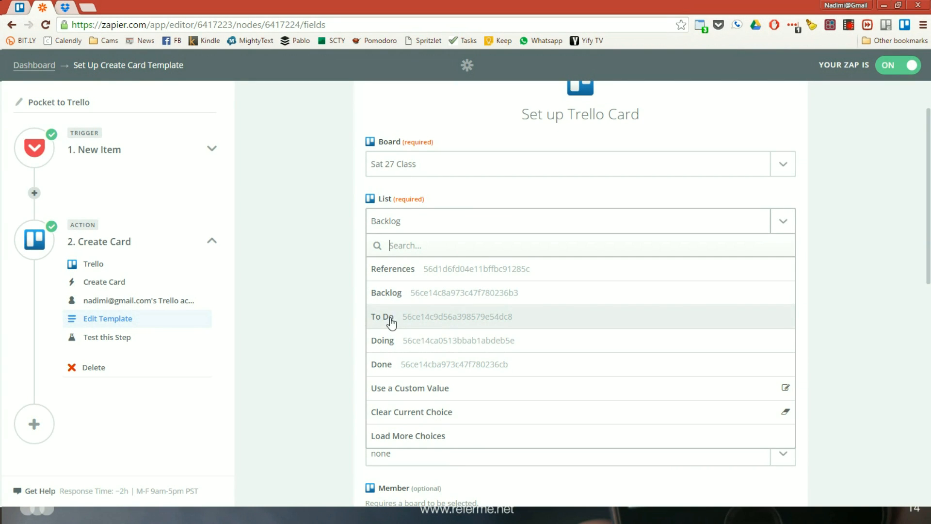
left_click(392, 321)
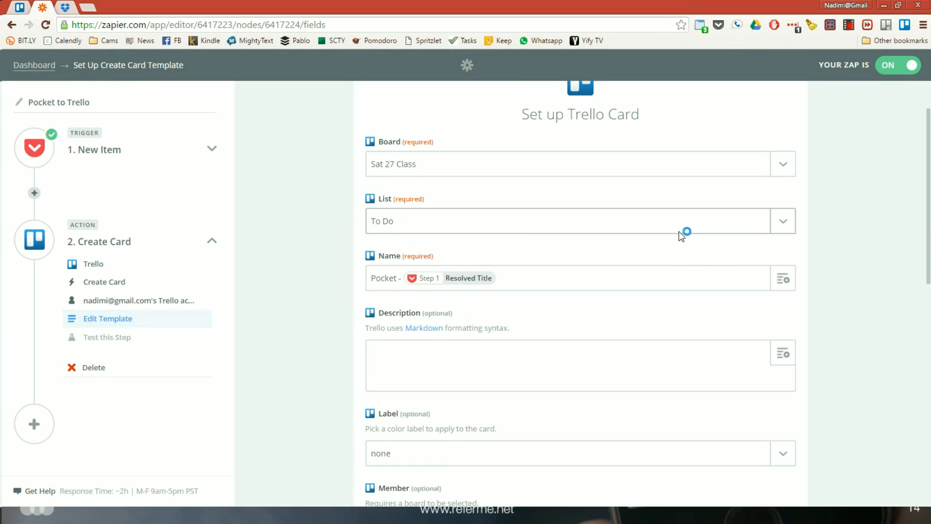
left_click(783, 221)
left_click(403, 293)
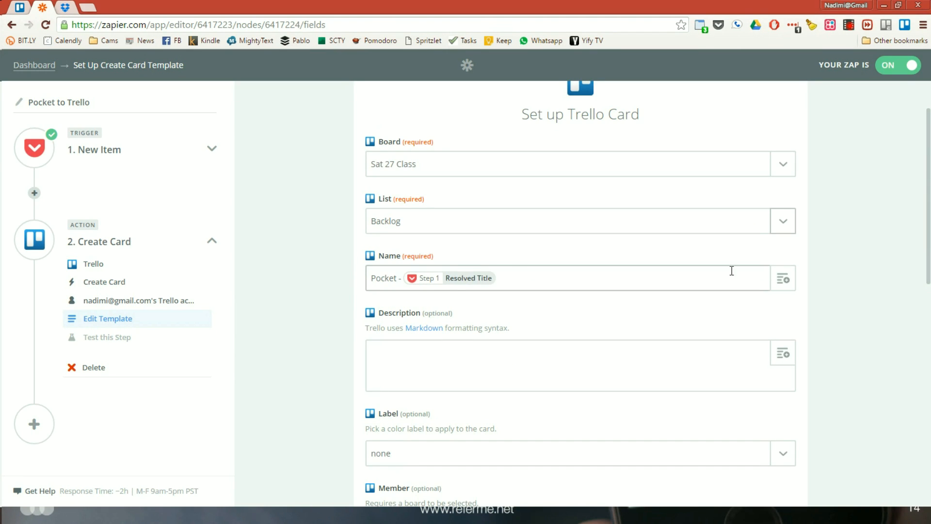
Review the Pocket fields available for the card name and the rest of the card template, and continue to the Trello test
left_click(777, 281)
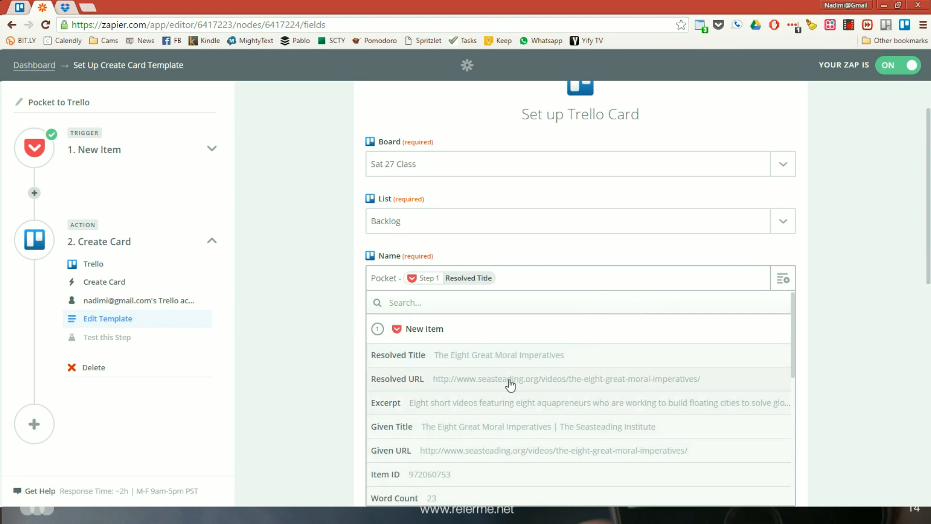
left_click(864, 268)
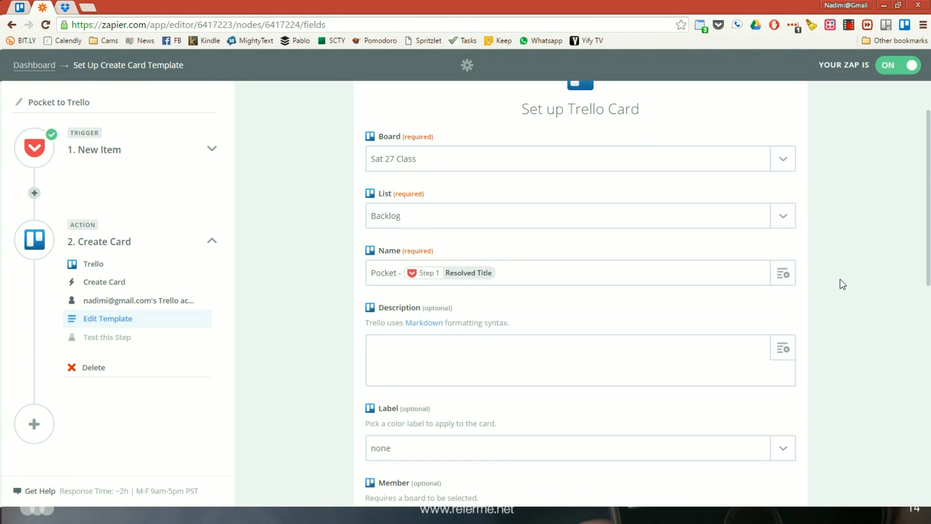
scroll(839, 279, "down", 4)
scroll(521, 295, "down", 5)
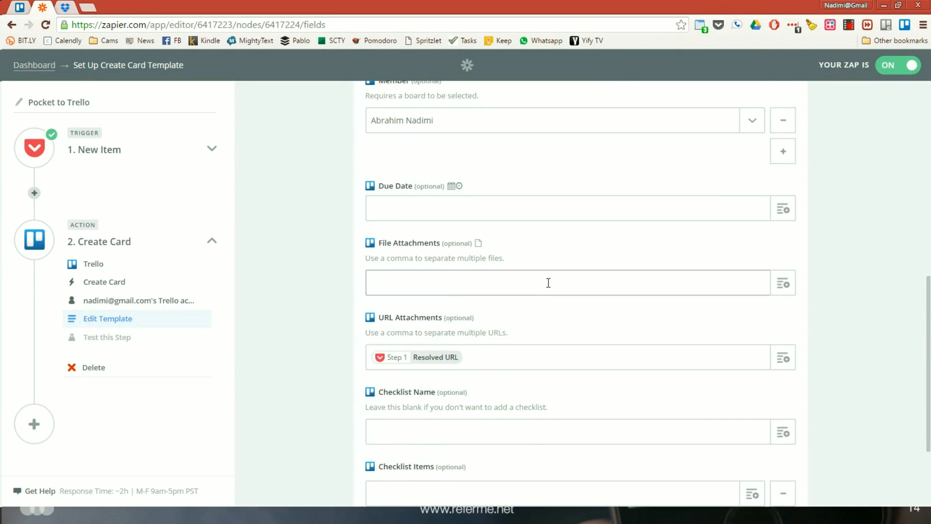
scroll(546, 283, "down", 3)
scroll(485, 257, "up", 1)
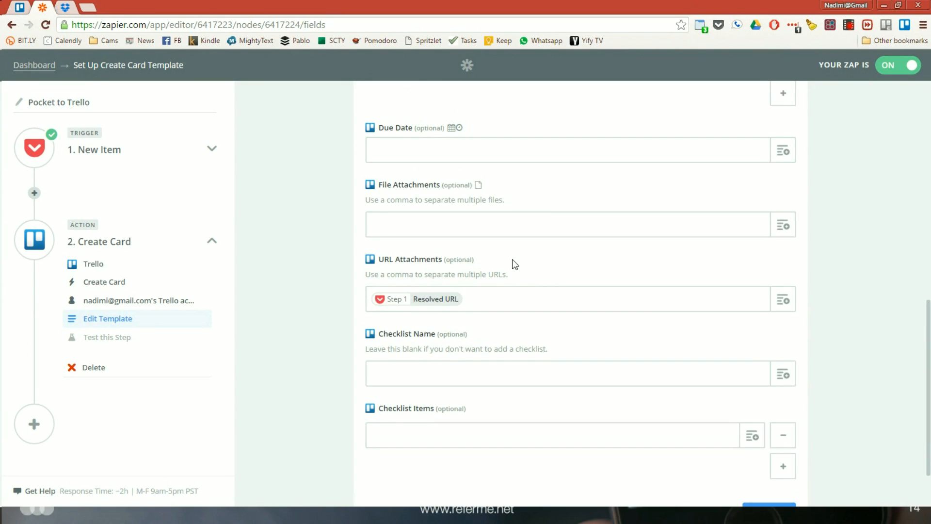
scroll(515, 264, "down", 1)
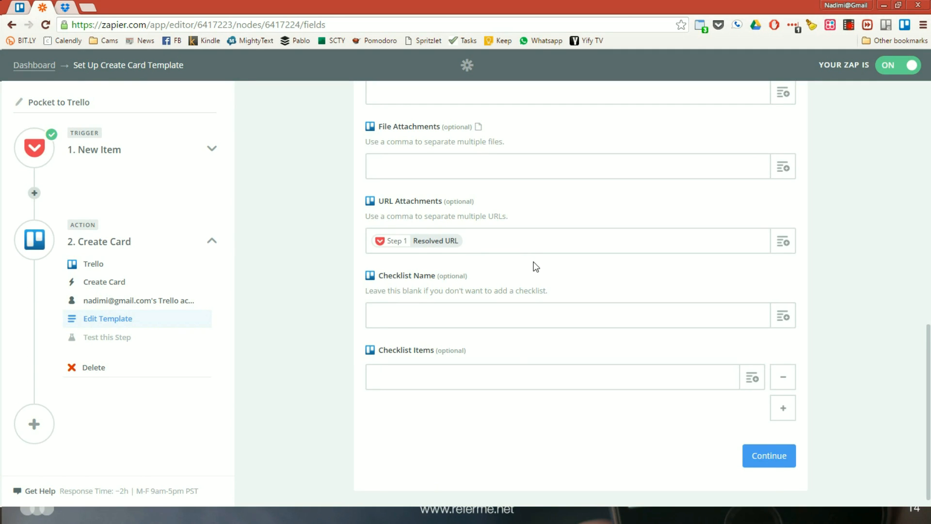
left_click(761, 456)
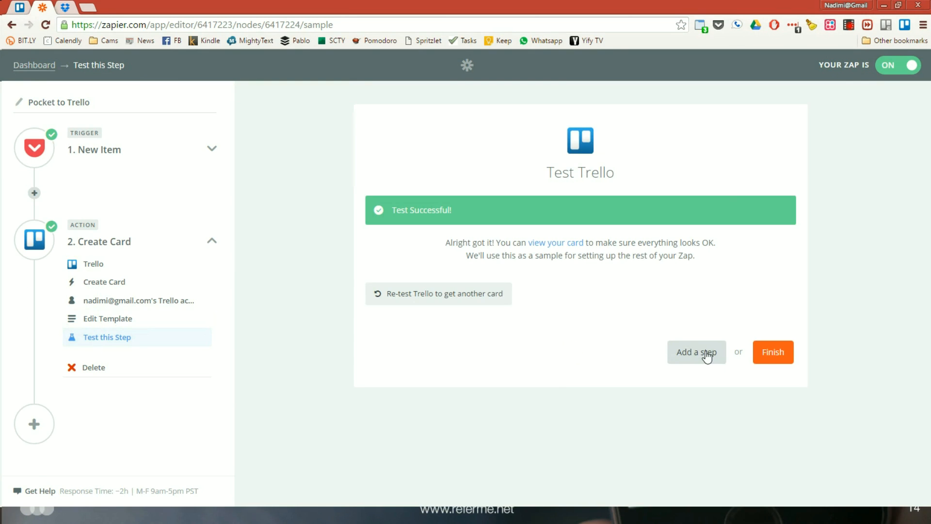
Re-test the Trello action by creating another card, and finish the Pocket to Trello zap
left_click(446, 297)
scroll(530, 353, "down", 2)
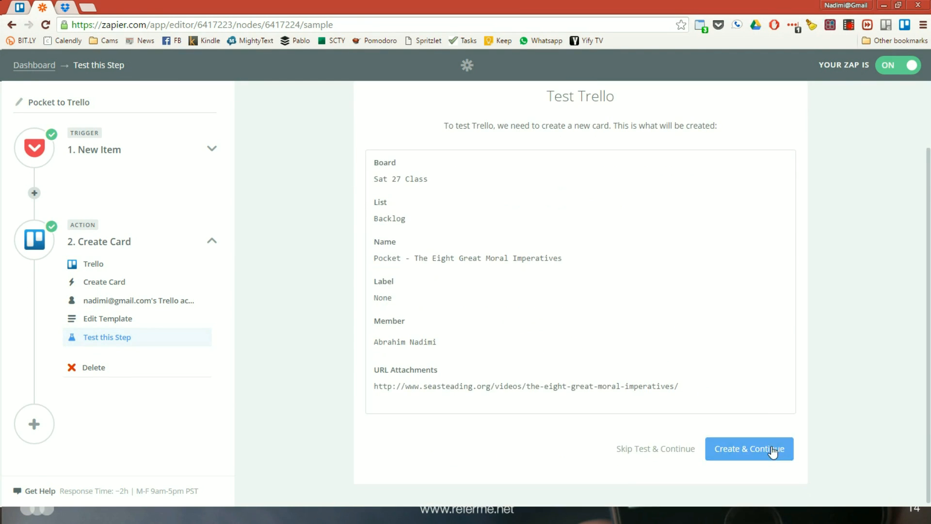
left_click(771, 451)
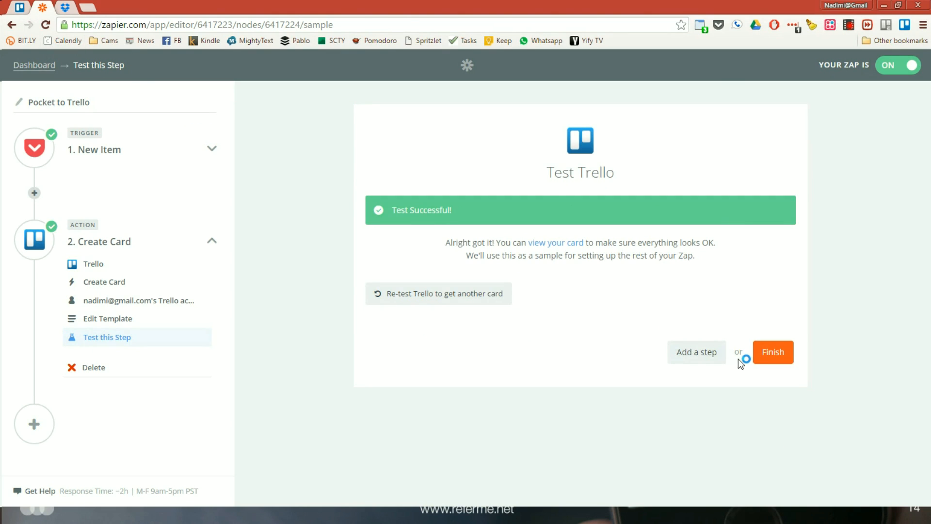
left_click(772, 353)
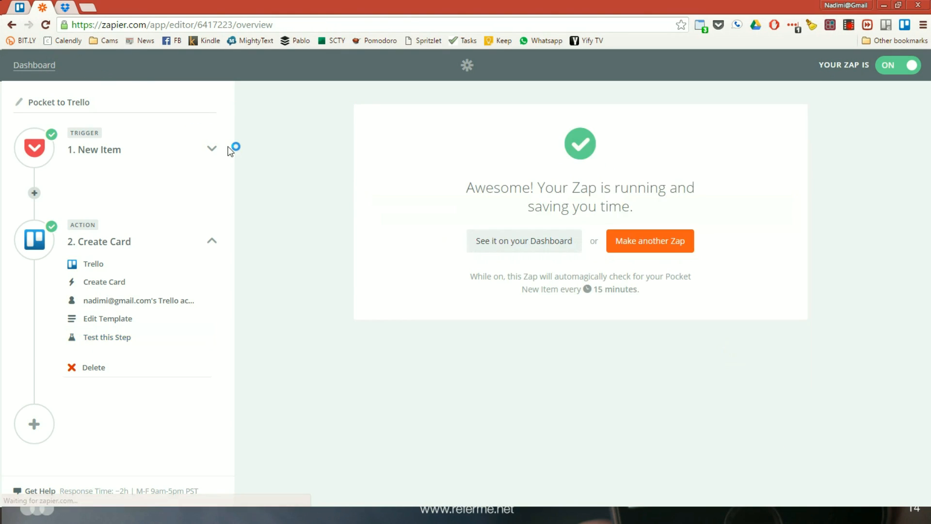
Check the Sat 27 Class board in Trello, and open the Screenshot to Trello zap from the Zapier dashboard for editing
left_click(22, 11)
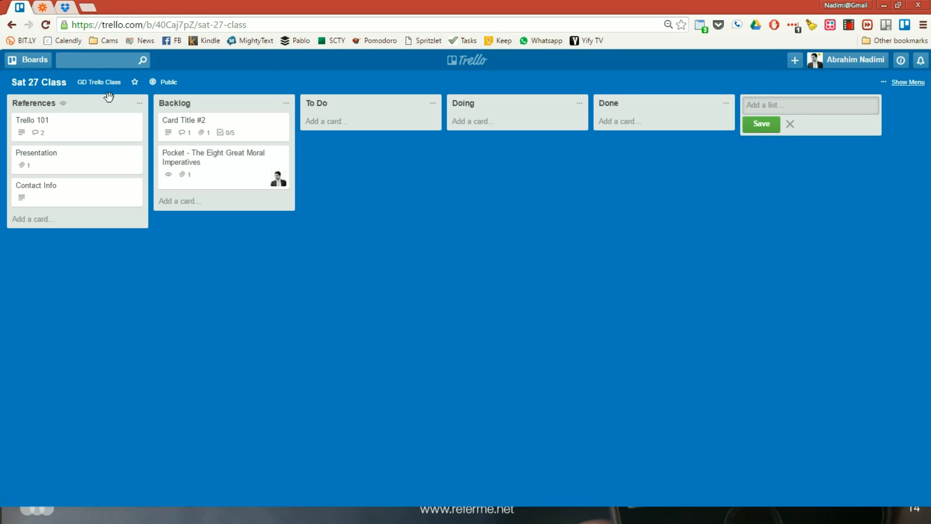
left_click(44, 9)
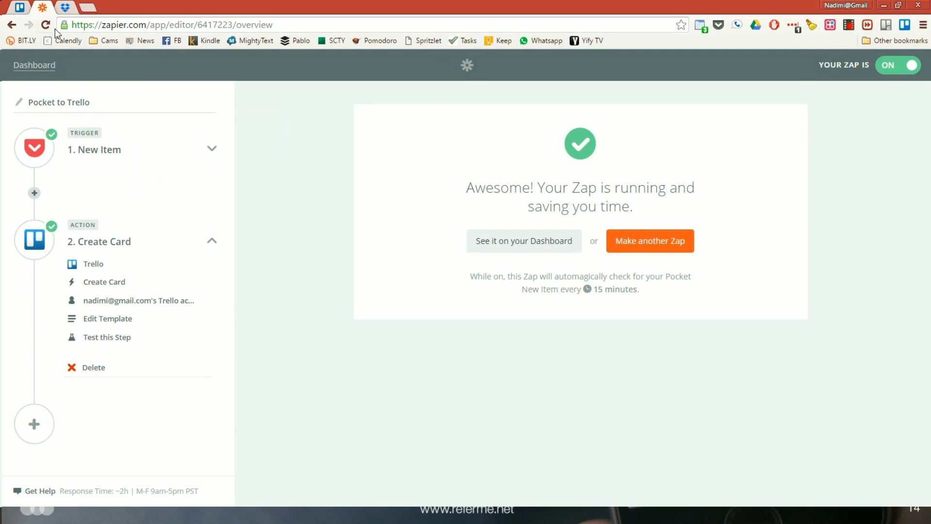
left_click(25, 65)
scroll(386, 219, "down", 3)
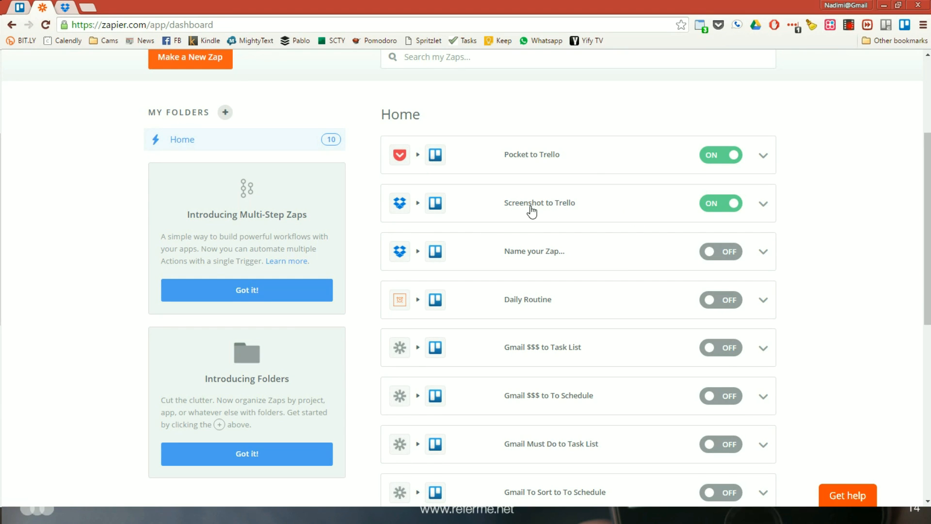
left_click(756, 217)
left_click(694, 254)
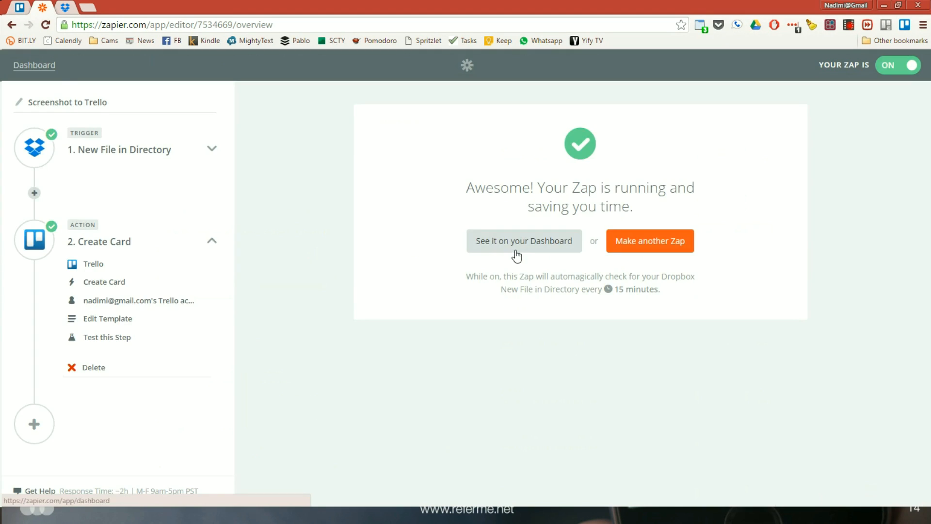
Choose Dropbox as the zap's trigger app and keep New File in Directory as its trigger
left_click(212, 149)
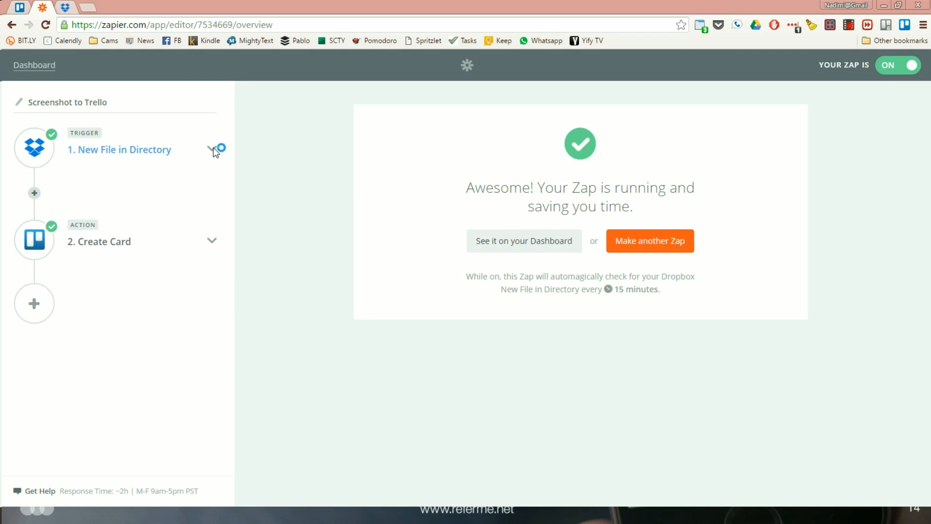
left_click(214, 150)
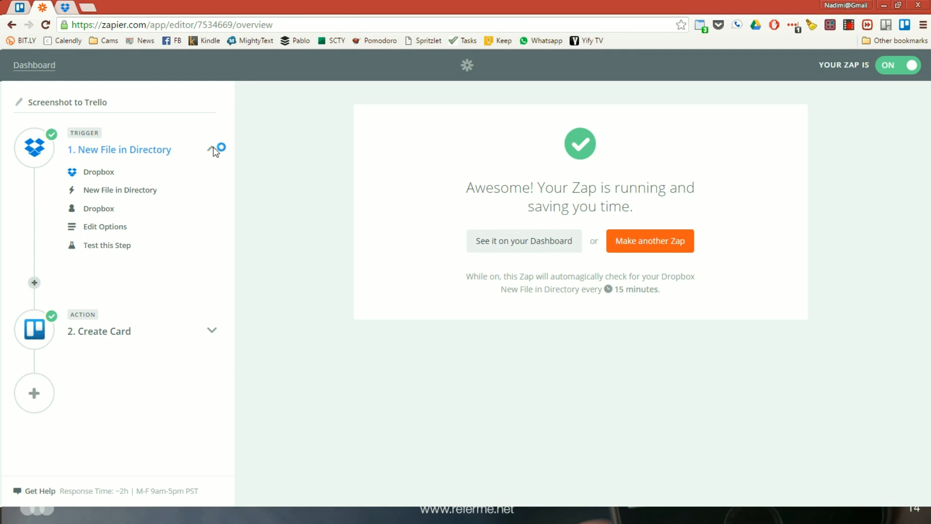
left_click(108, 175)
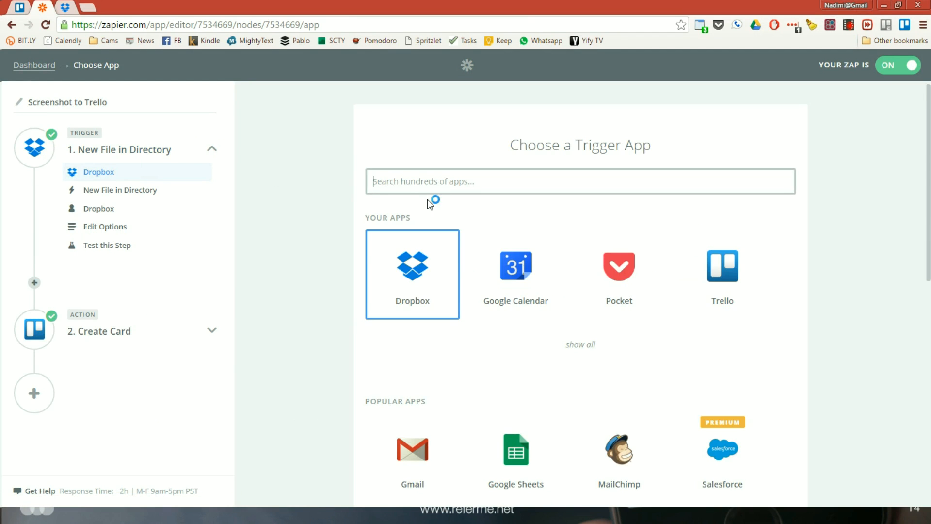
left_click(402, 286)
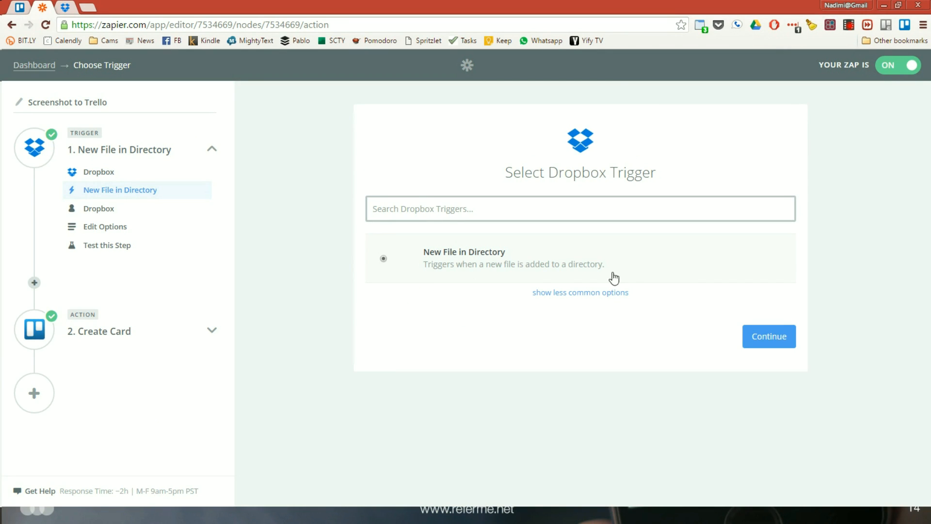
left_click(769, 343)
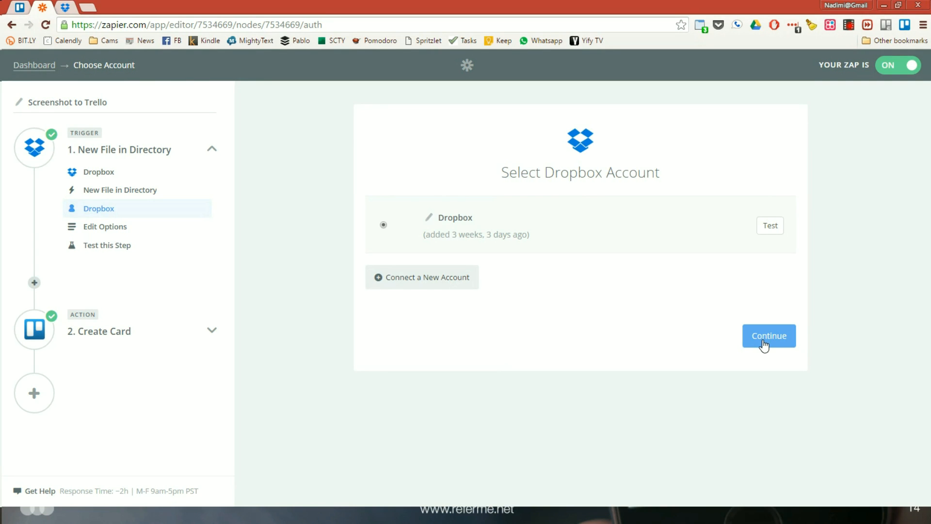
Keep the connected Dropbox account and the /Screenshots directory, and re-test the trigger to complete its setup
left_click(761, 347)
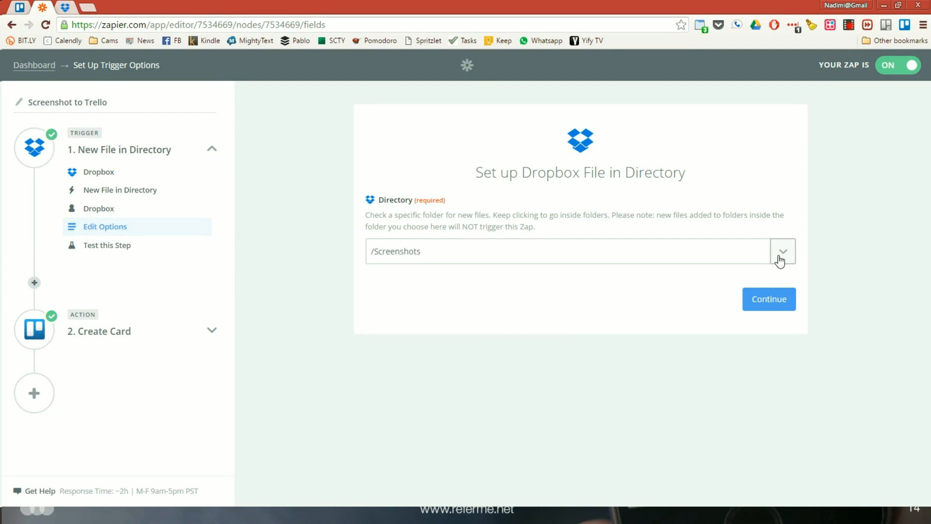
left_click(759, 307)
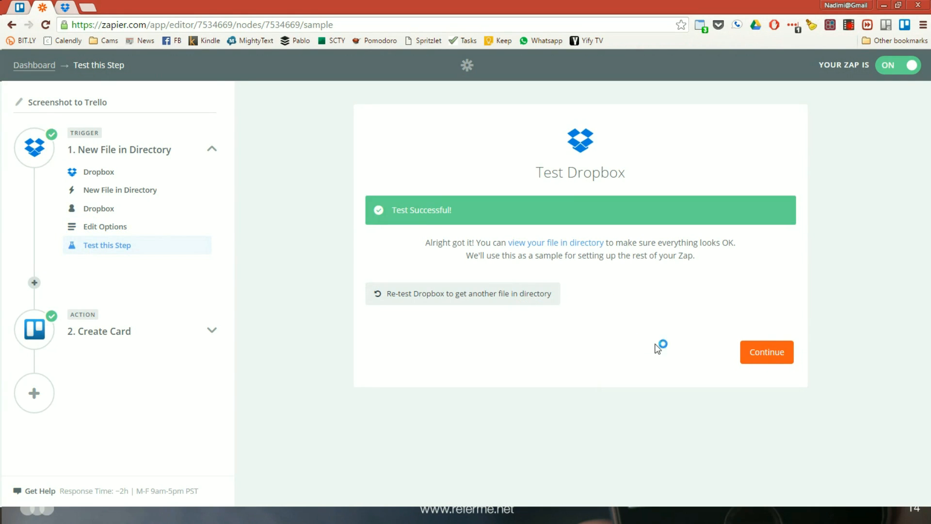
left_click(534, 298)
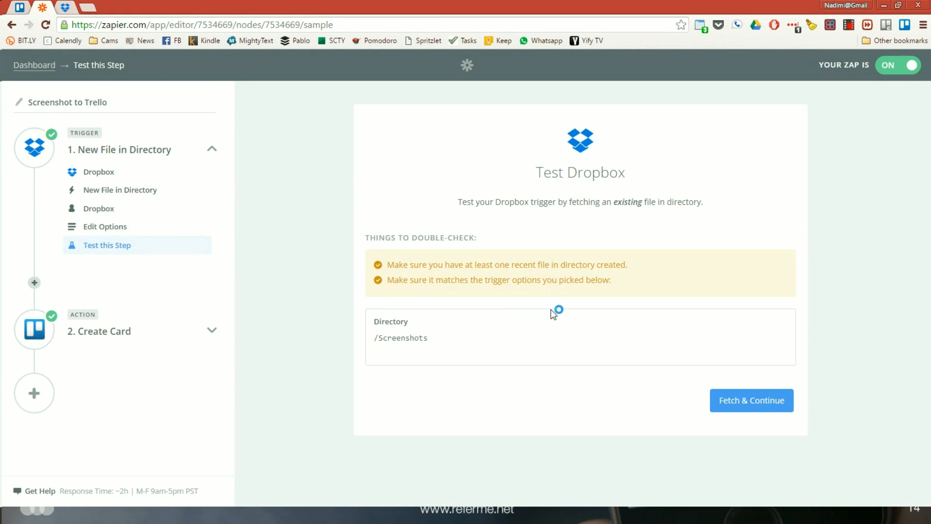
left_click(726, 400)
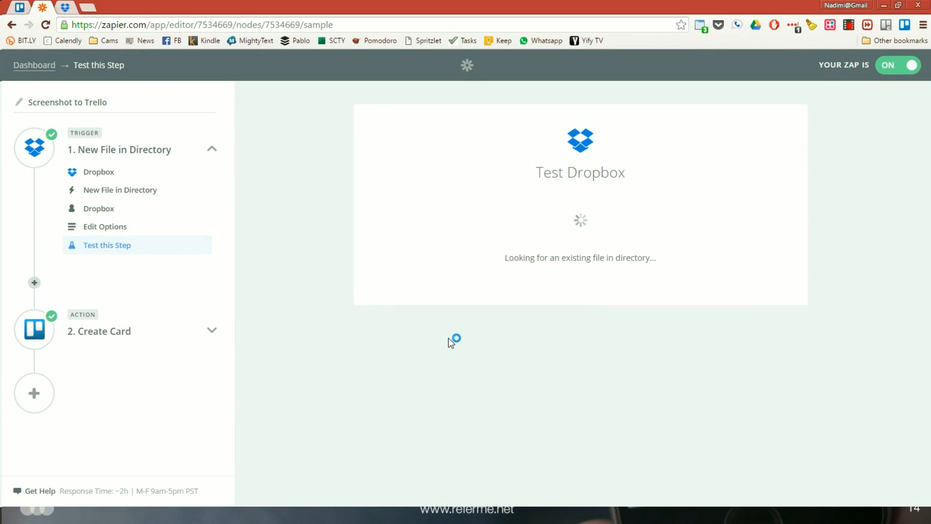
left_click(776, 358)
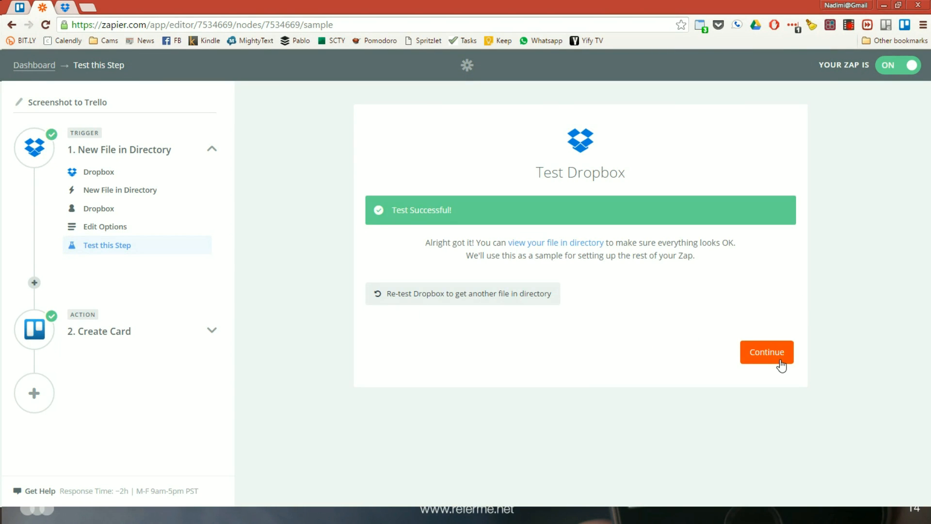
Choose Trello as the Screenshot to Trello zap's action app and keep Create Card as its action
left_click(207, 247)
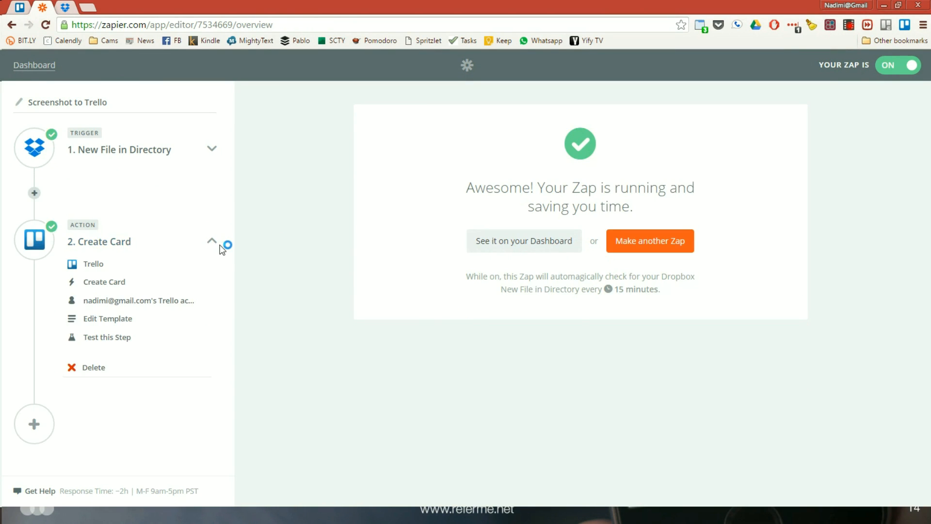
left_click(99, 265)
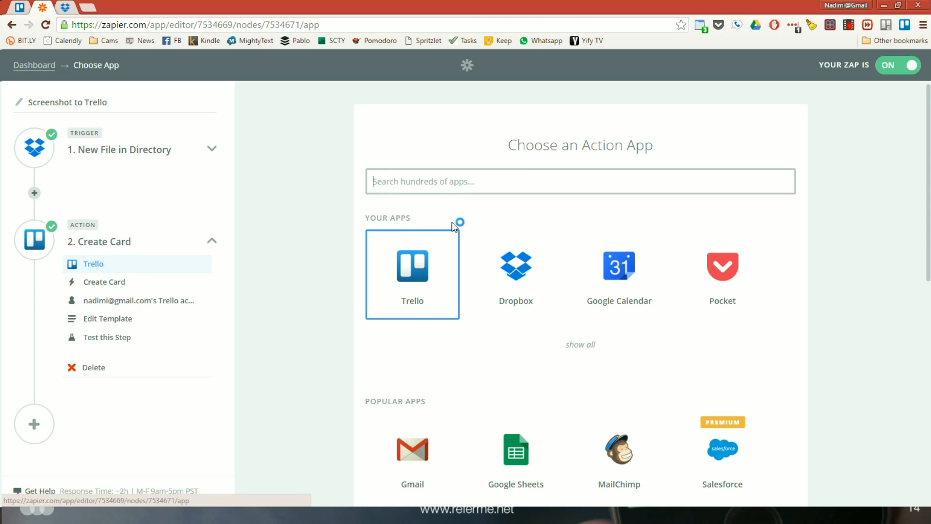
left_click(448, 281)
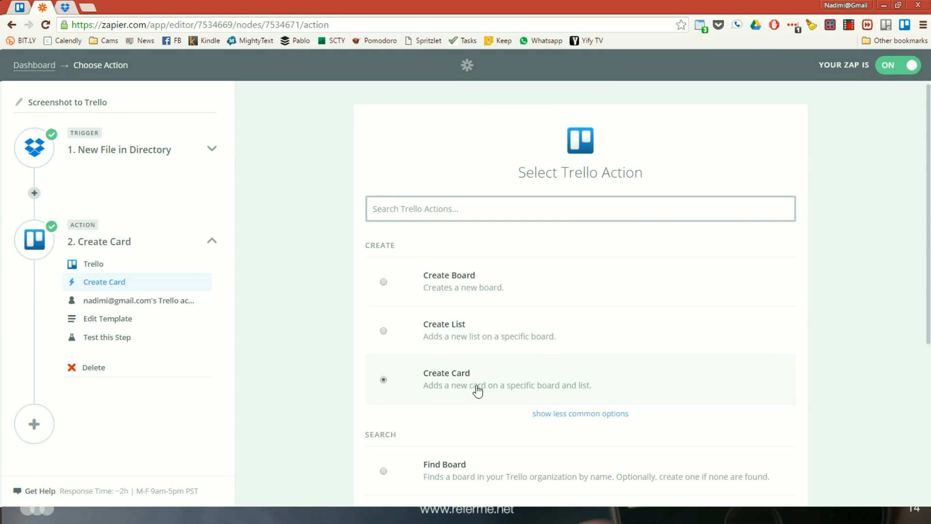
scroll(769, 293, "down", 3)
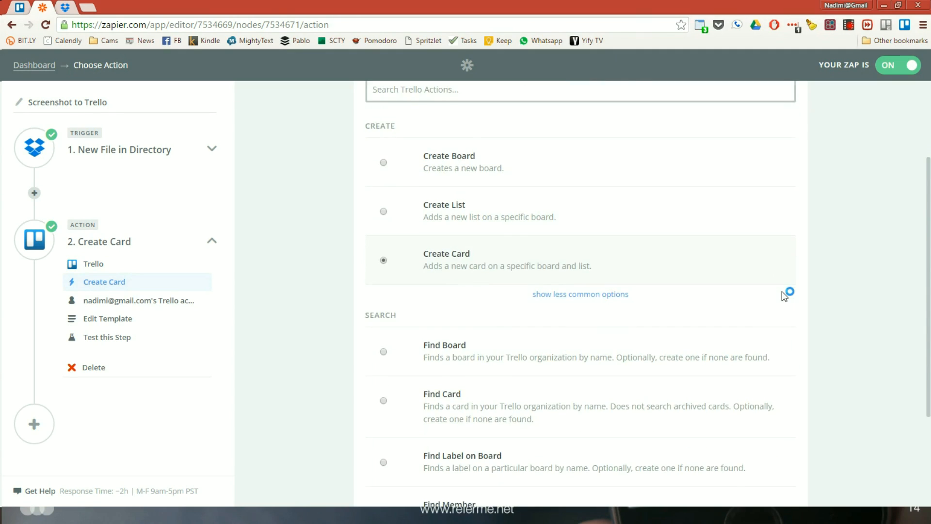
scroll(783, 298, "down", 1)
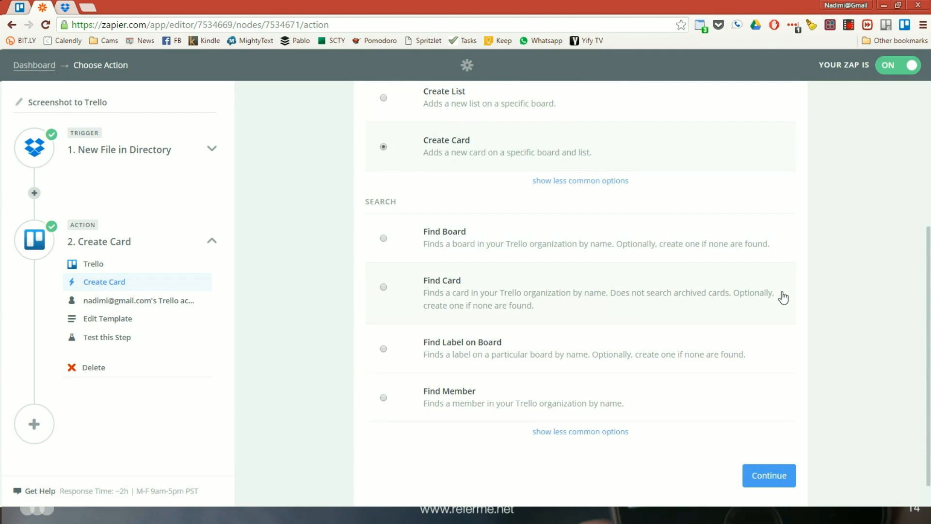
left_click(776, 474)
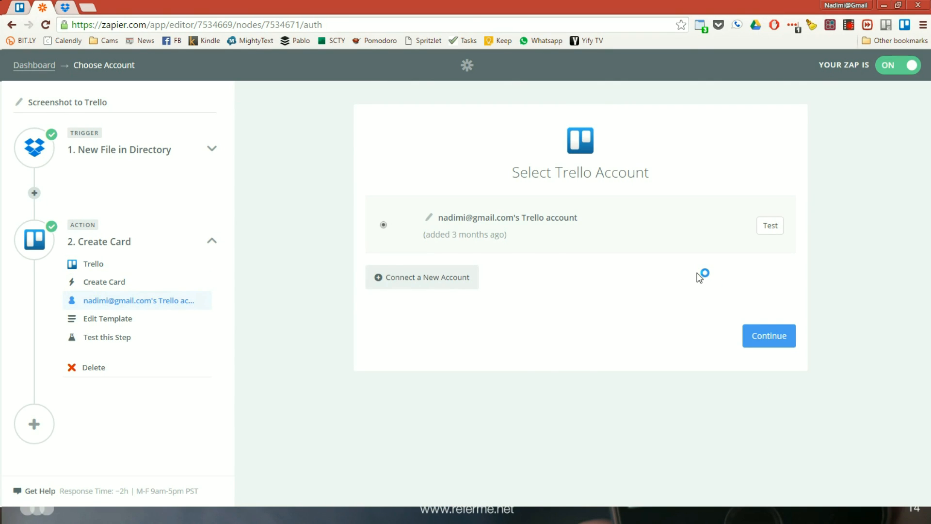
Keep the connected Trello account and the card template with board Sat 27 Class, list References, the Dropbox File Name and the File attachment
left_click(752, 340)
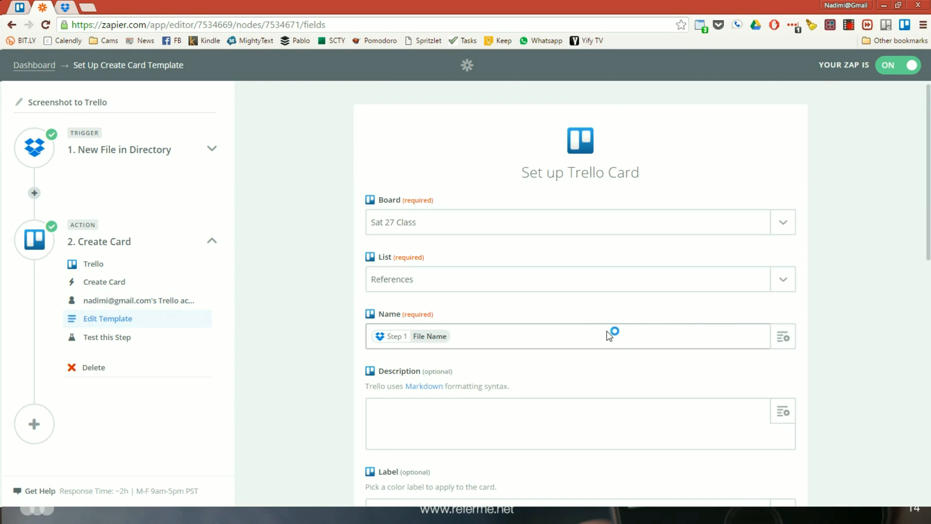
scroll(666, 333, "down", 1)
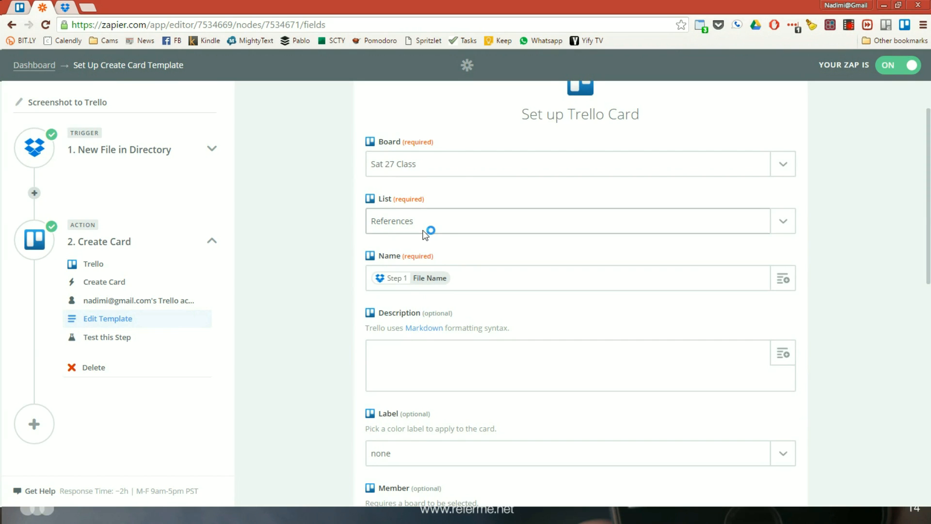
scroll(485, 237, "down", 3)
left_click(430, 170)
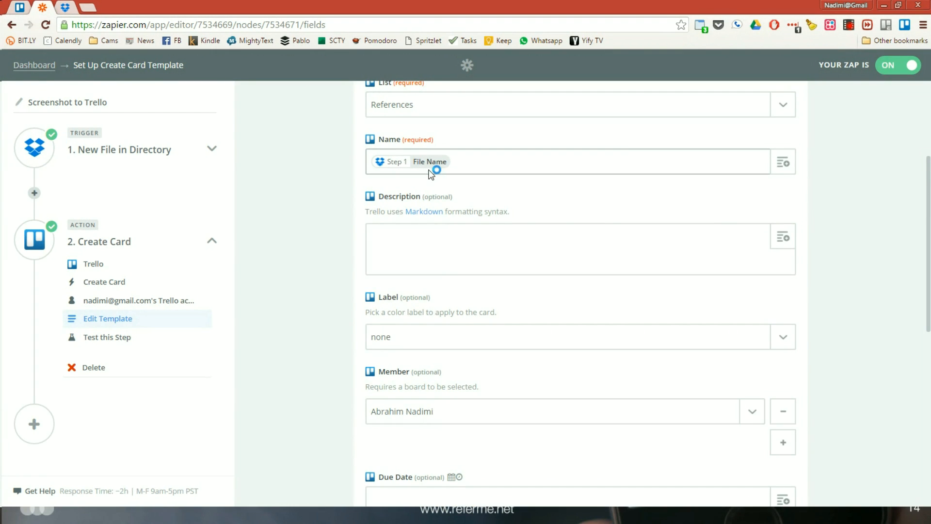
scroll(449, 208, "down", 3)
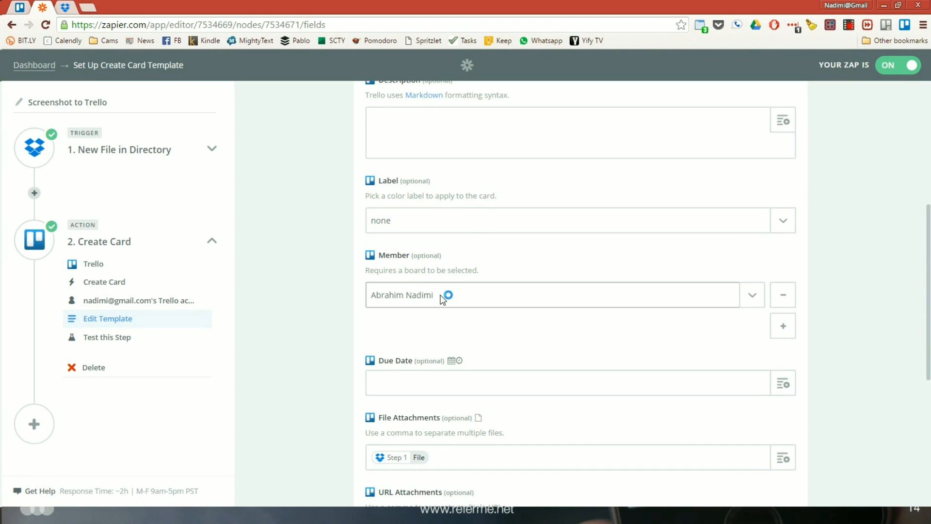
scroll(443, 297, "down", 5)
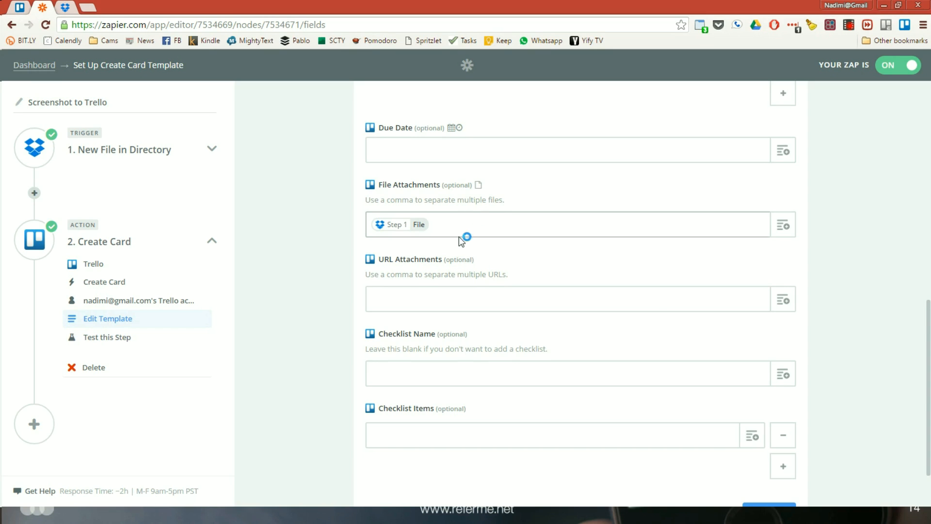
scroll(465, 218, "down", 2)
left_click(775, 452)
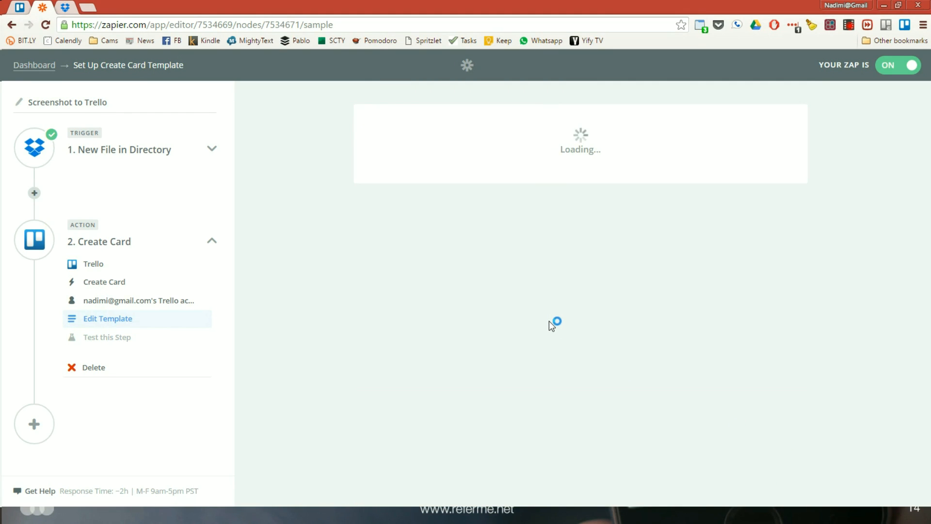
Re-test the Create Card action by creating another sample card in Trello, and finish the Screenshot to Trello zap
left_click(487, 293)
scroll(616, 305, "down", 3)
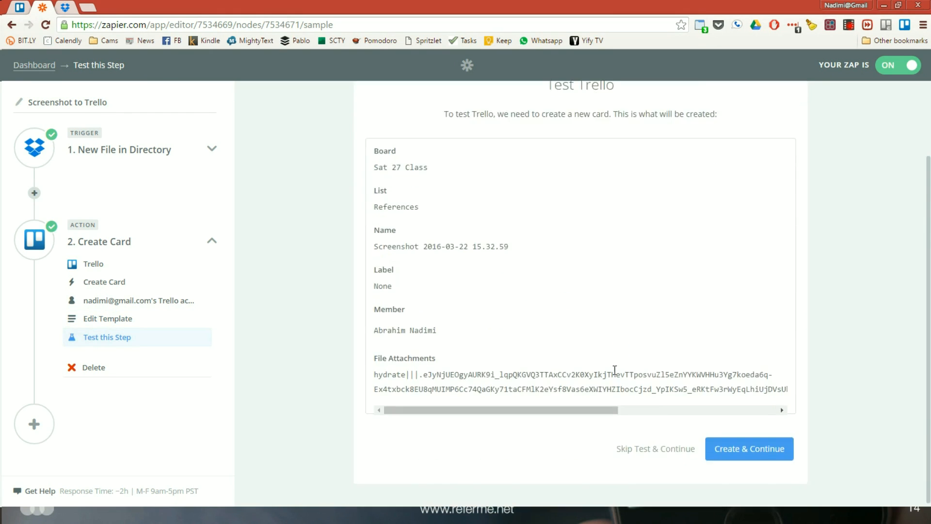
left_click(720, 451)
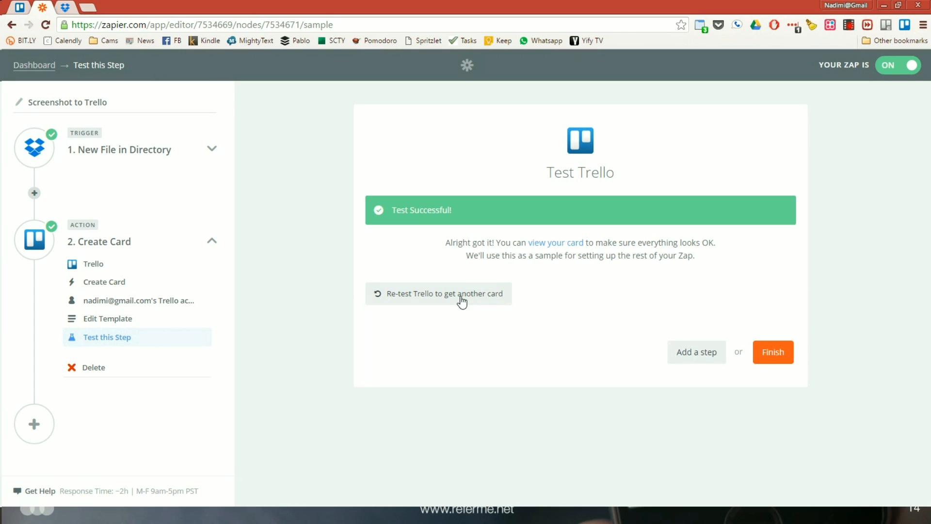
left_click(771, 354)
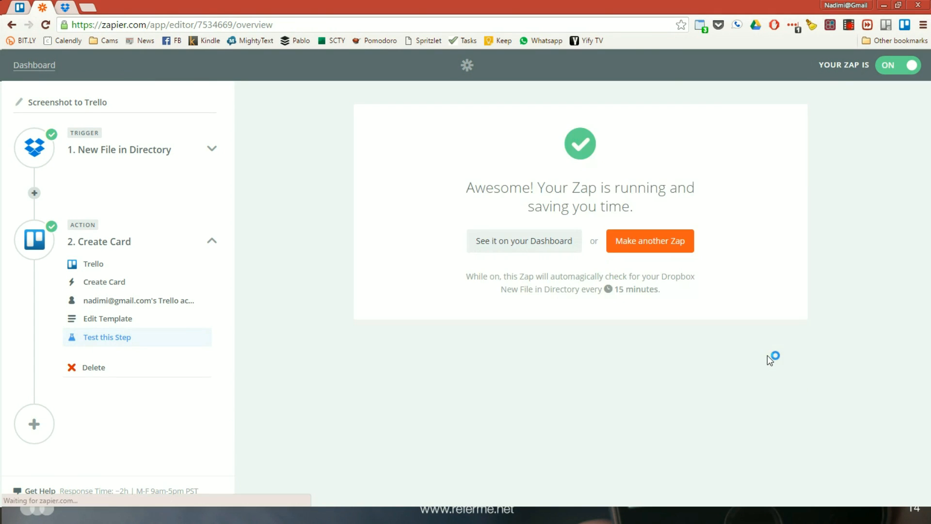
Check the References list on the Sat 27 Class board in Trello for the screenshot card, and switch to the presentation's Let's Connect slide
left_click(21, 7)
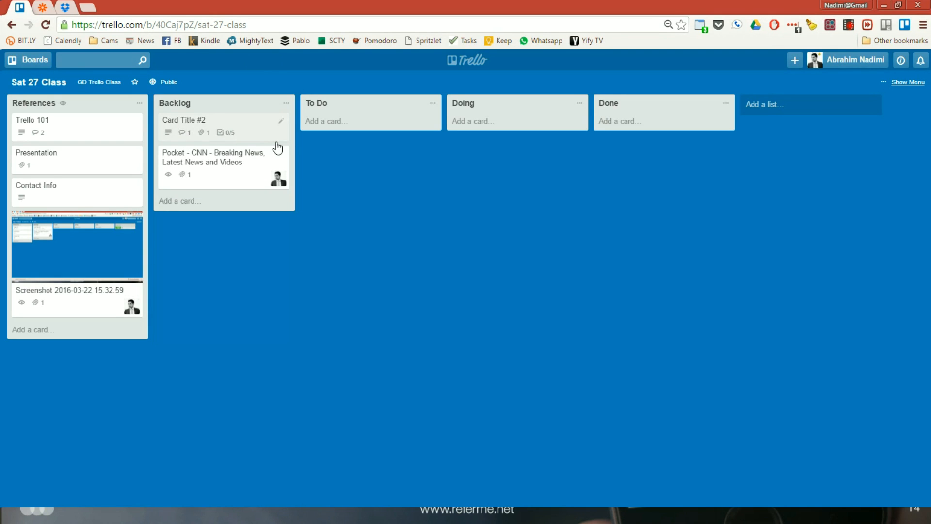
key("alt+Tab")
key("Tab")
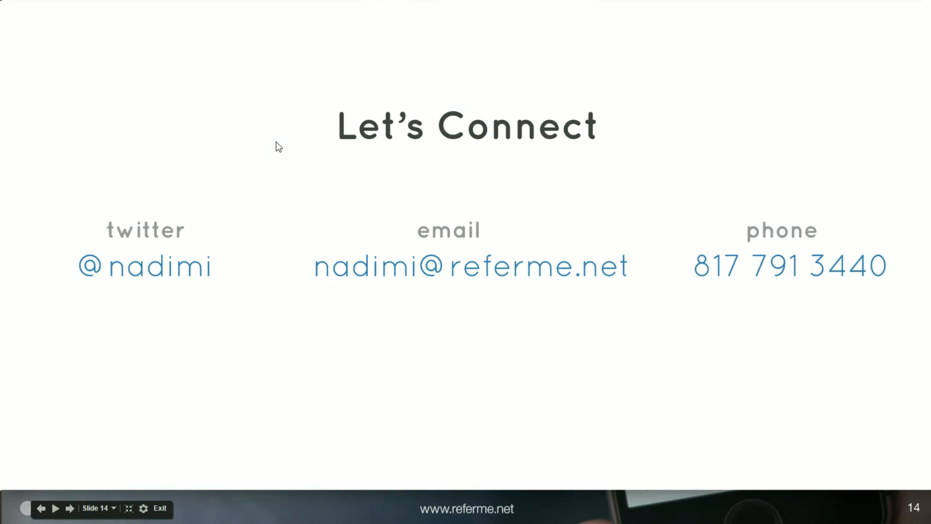